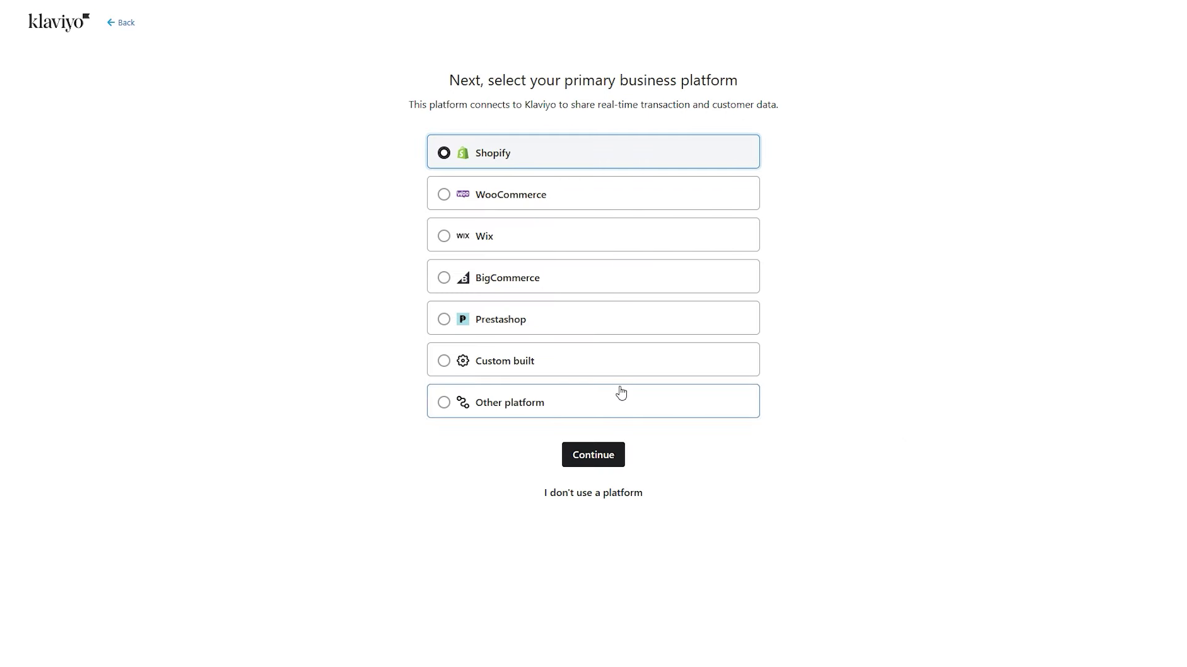
- Continue with Shopify as the business platform to reach the Home dashboard
click(605, 457)
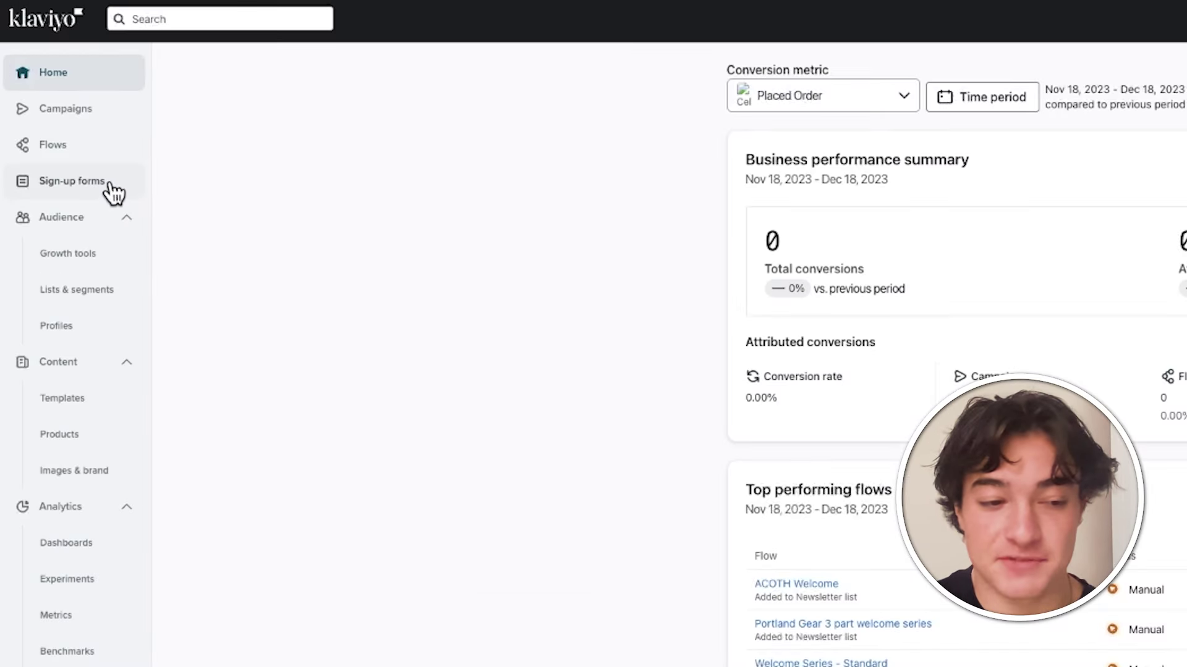
- Start a Multi-step email & SMS sign-up form using the Newsletter and SMS Subscribers lists
click(122, 191)
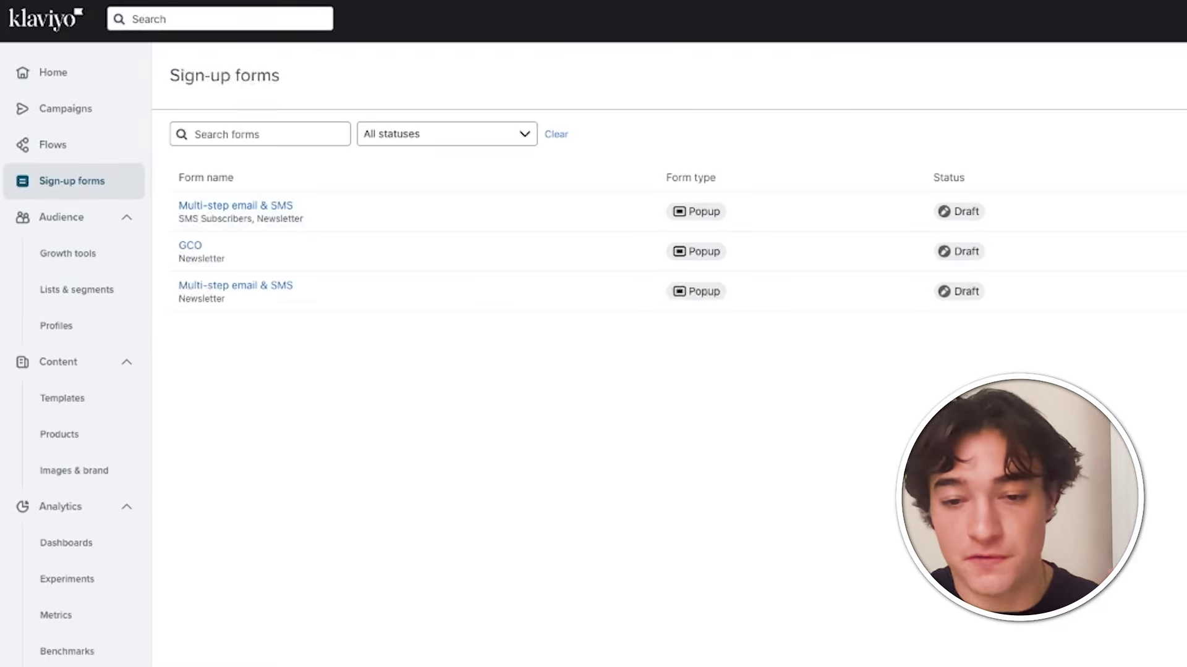
click(1091, 90)
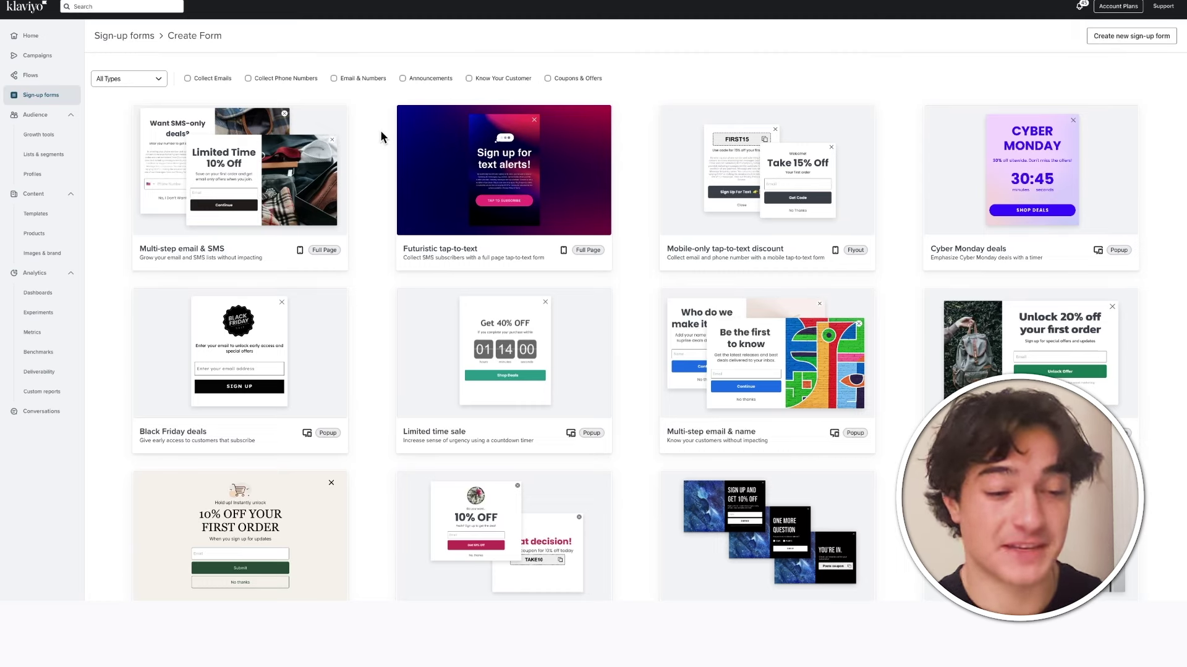
click(264, 178)
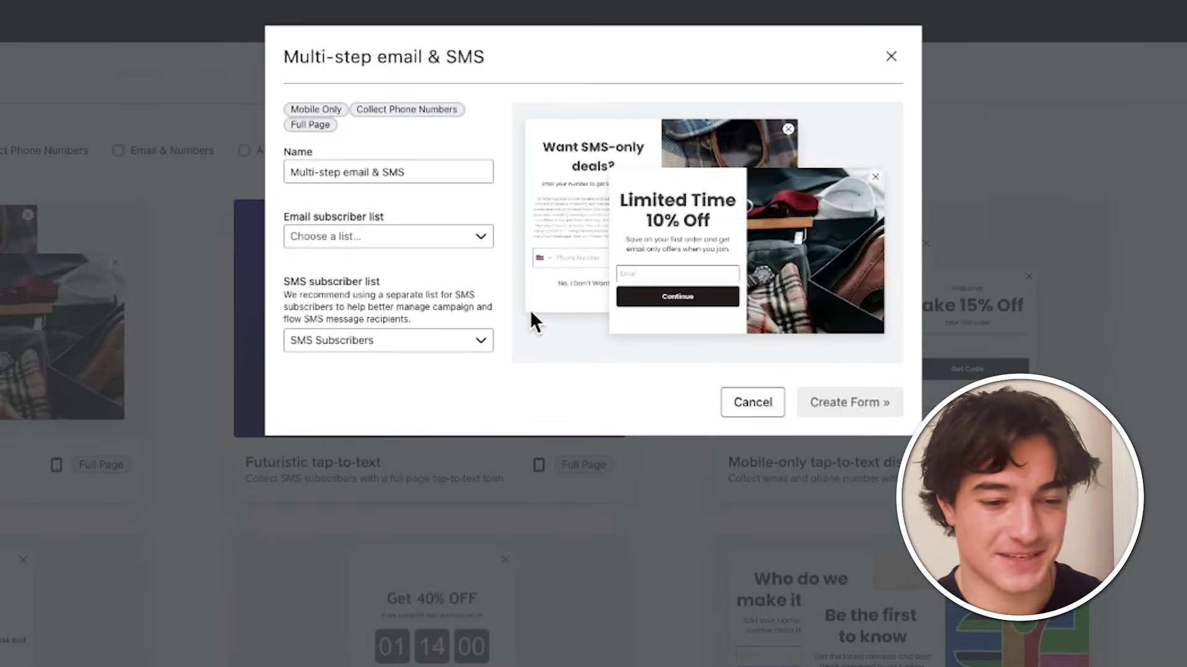
click(511, 125)
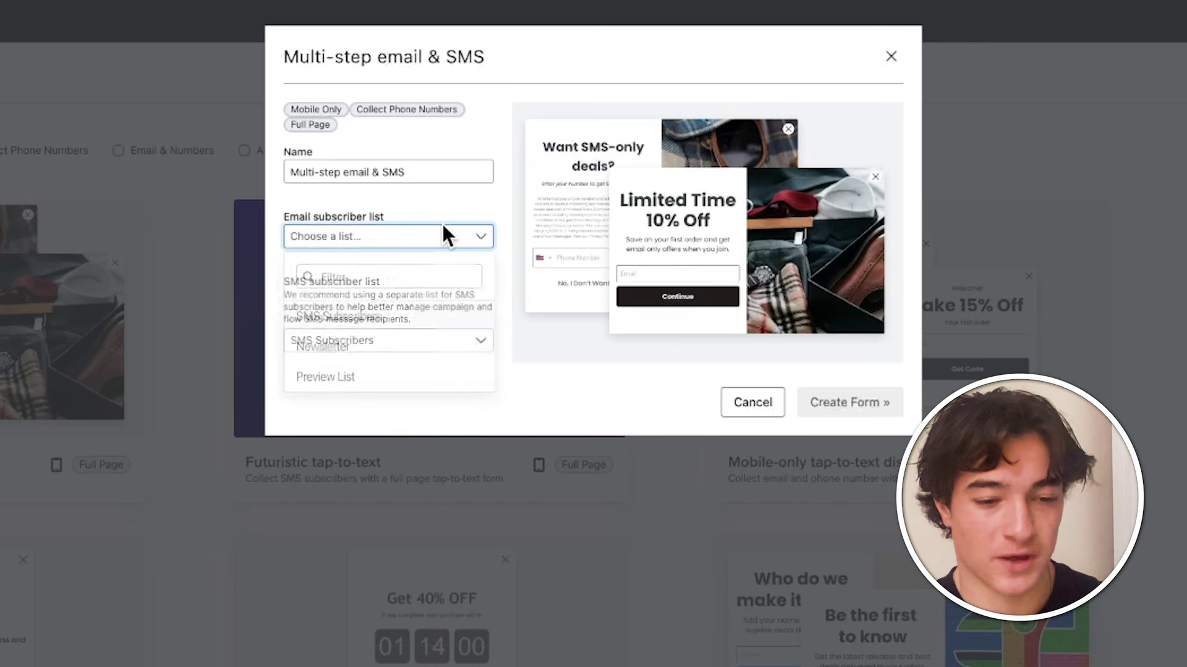
click(371, 346)
click(386, 341)
click(476, 353)
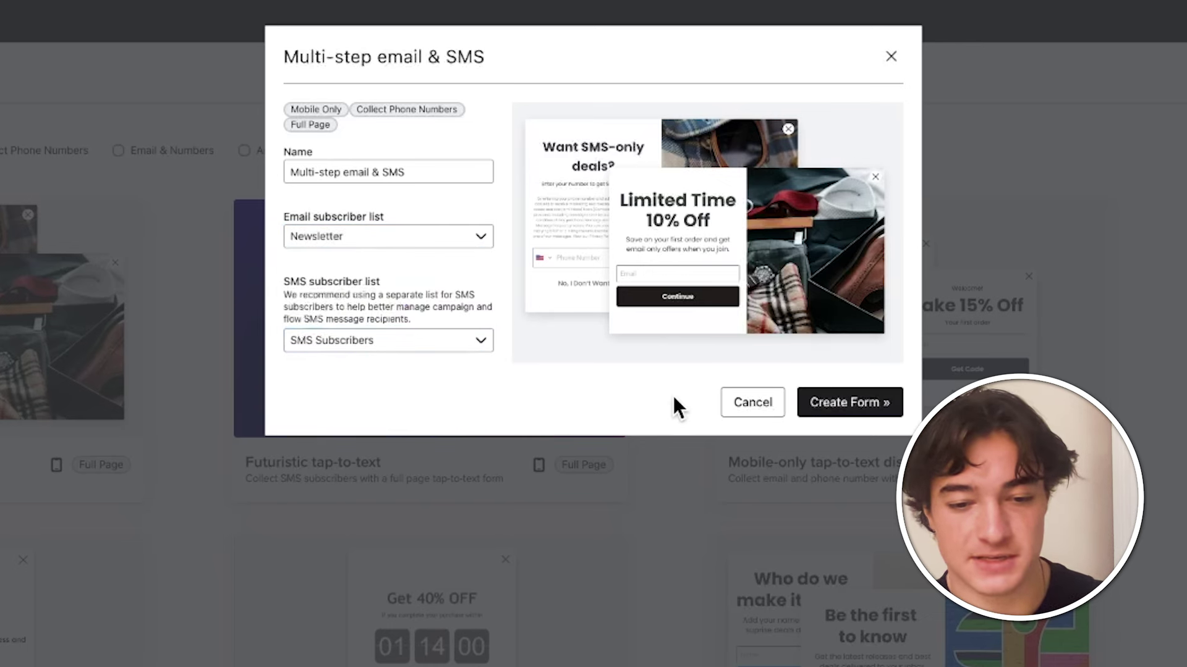
- Create the form and preview its SMS opt-in and success steps before returning to email
click(888, 411)
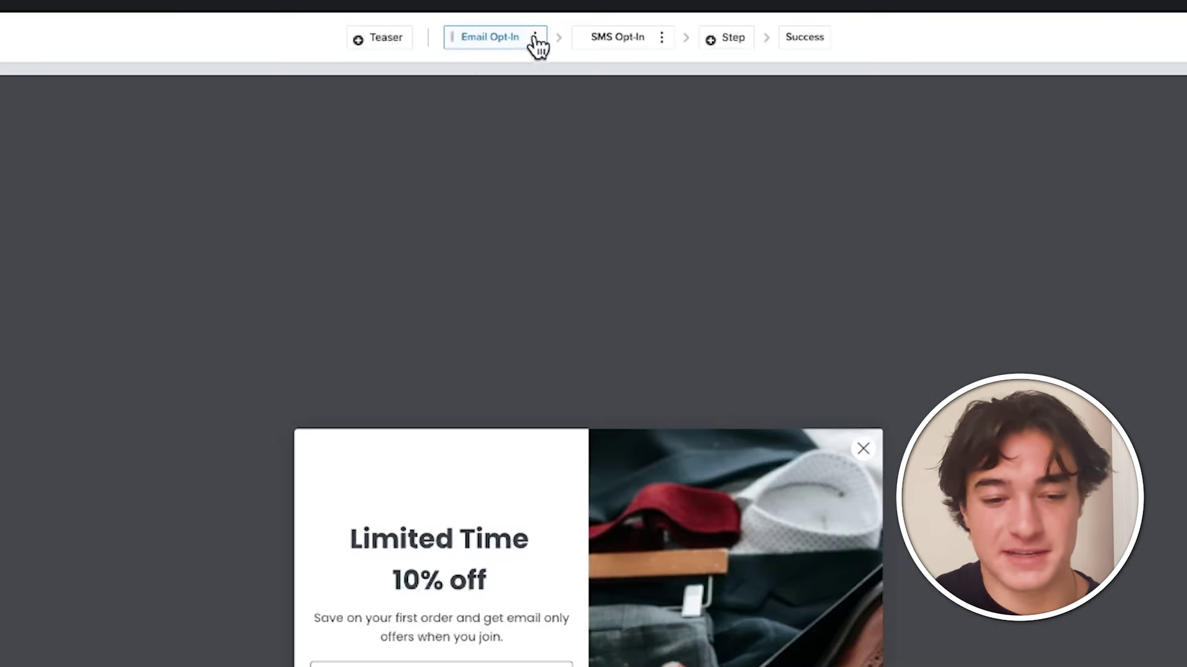
click(612, 46)
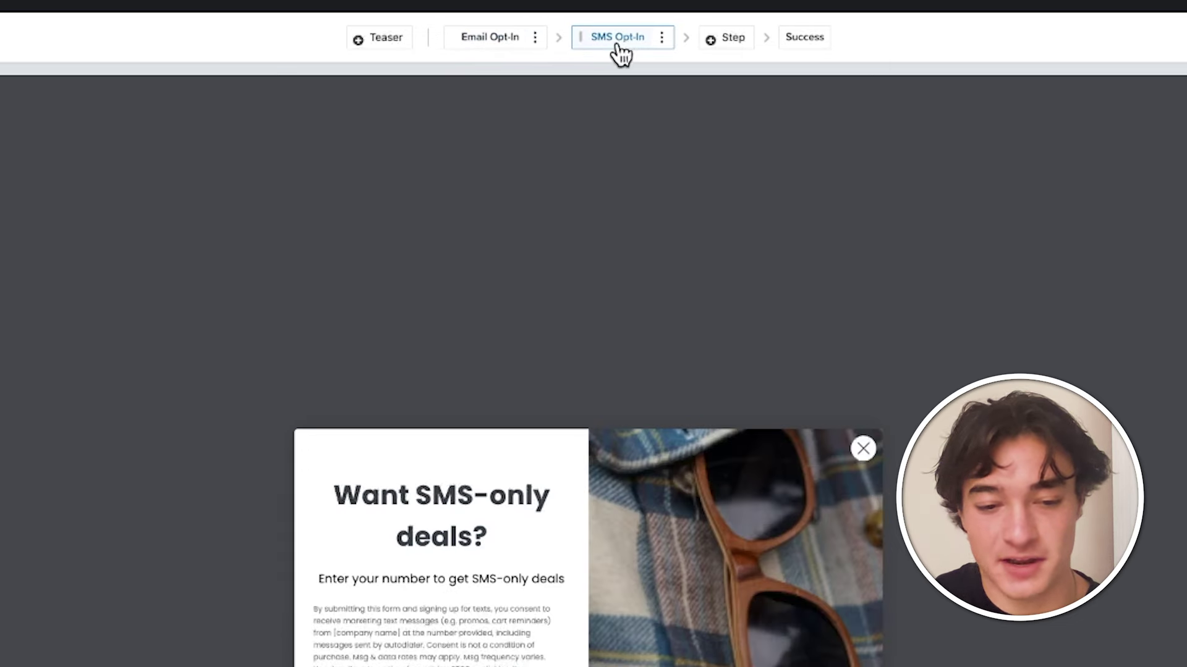
click(814, 44)
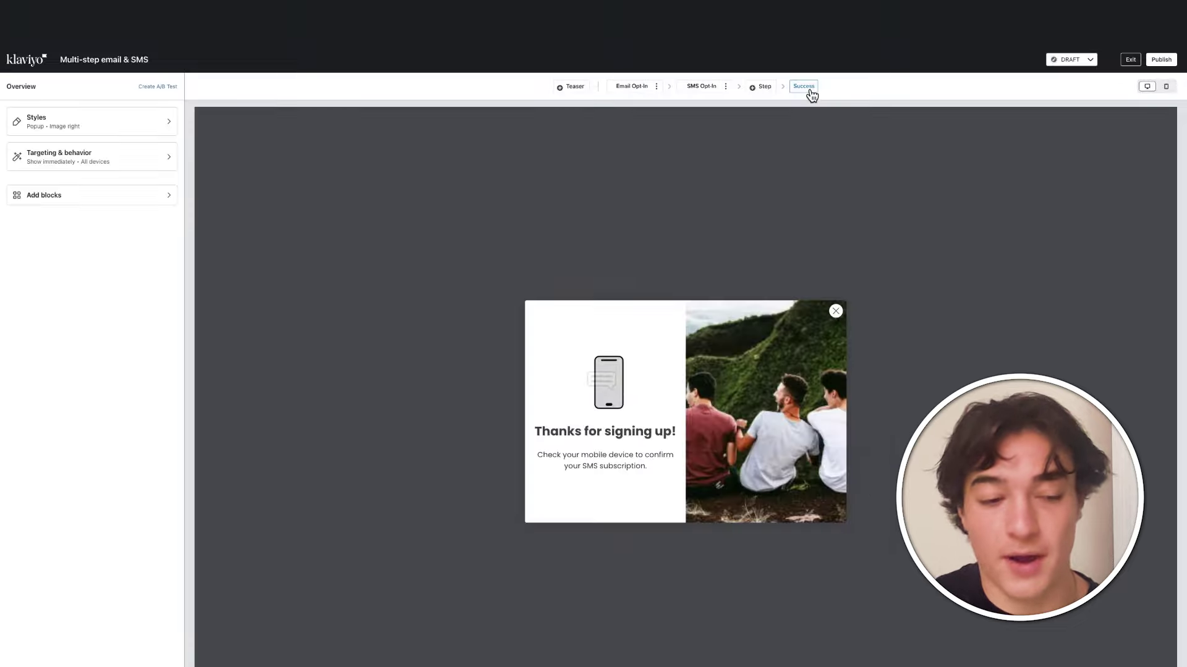
click(624, 86)
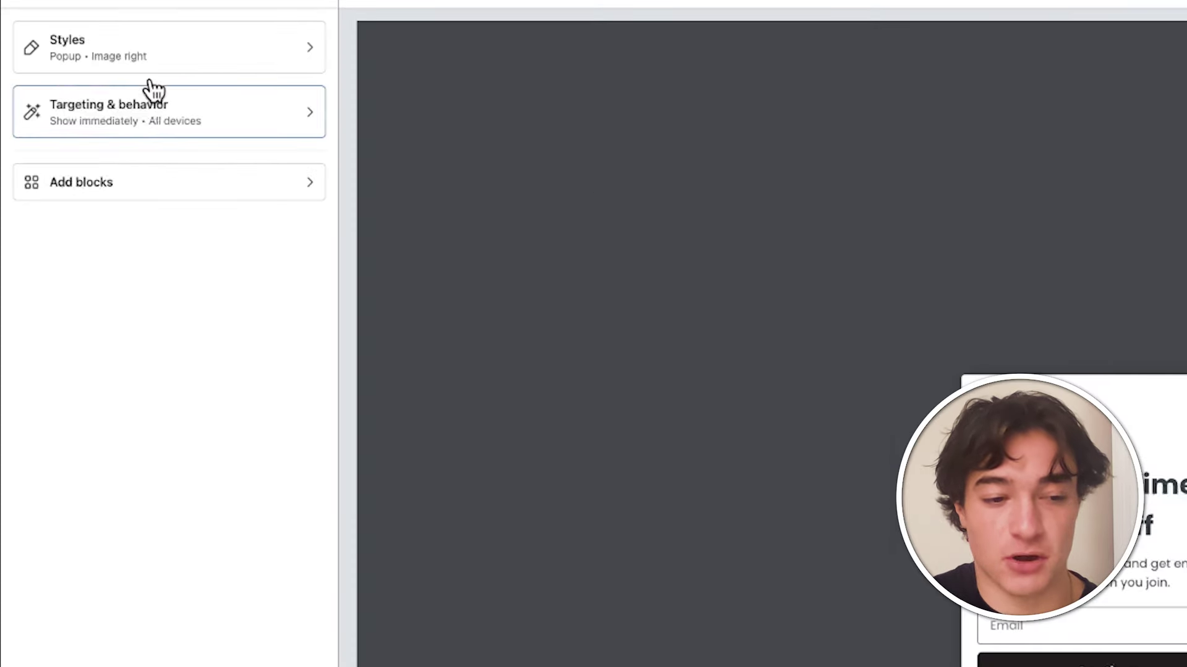
- Show the popup by rule 6 seconds after page load, on desktop only
click(225, 126)
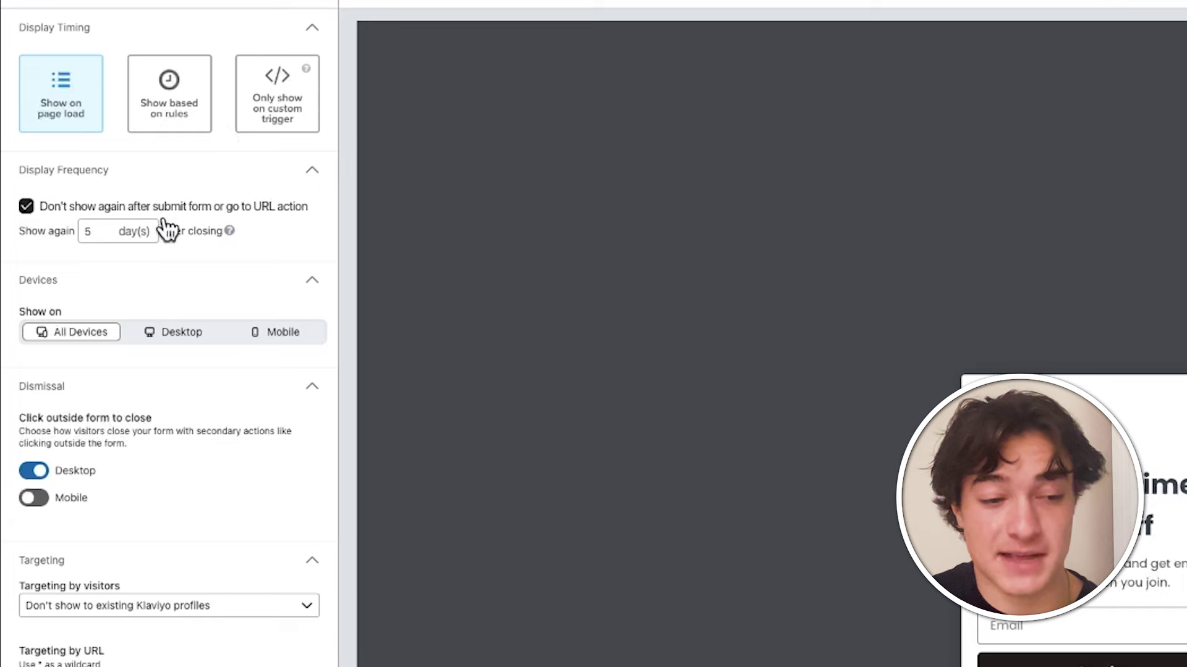
click(174, 121)
click(29, 206)
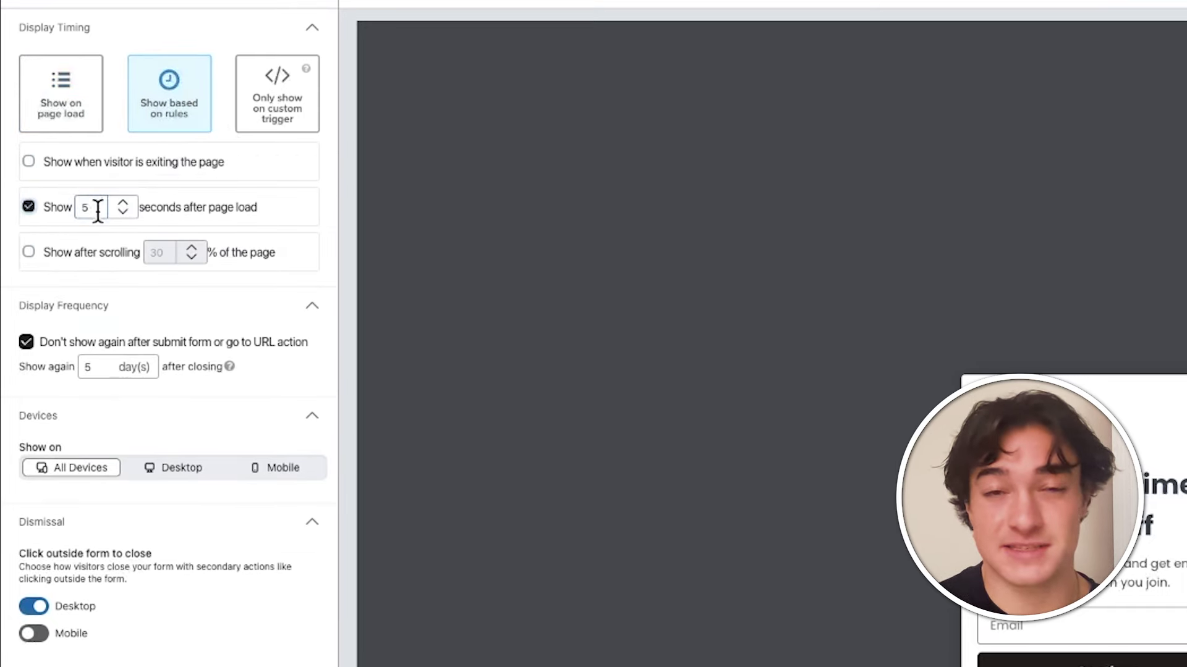
drag(98, 206, 58, 217)
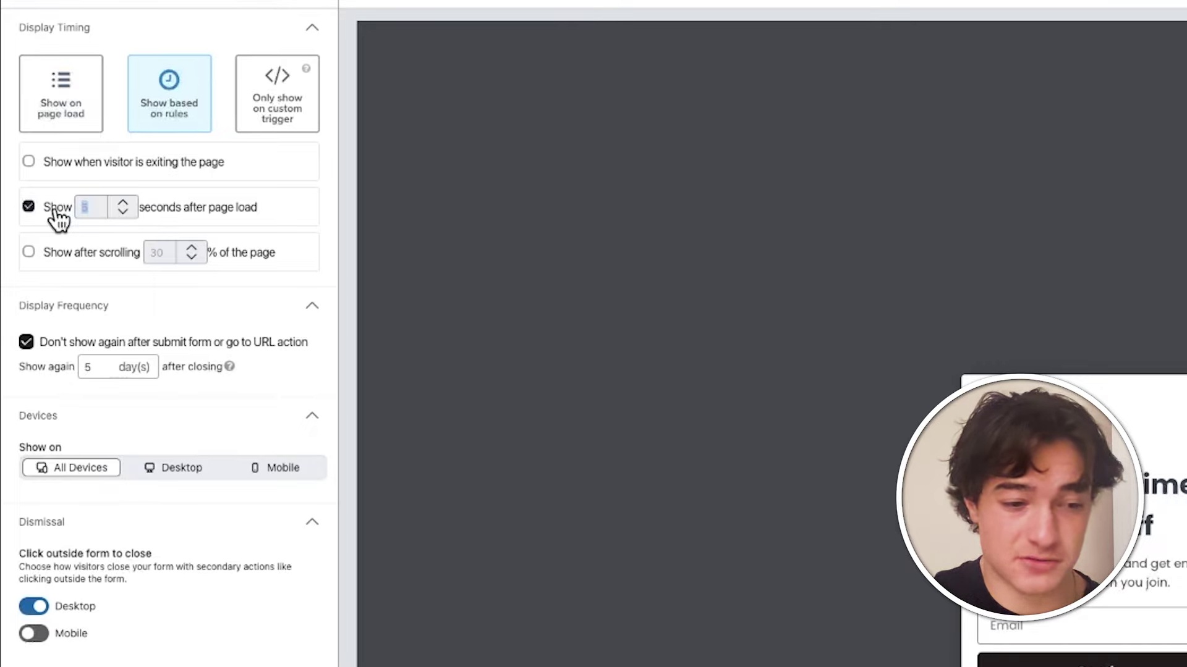
double_click(42, 210)
click(96, 206)
key(BackSpace)
text(1)
click(306, 199)
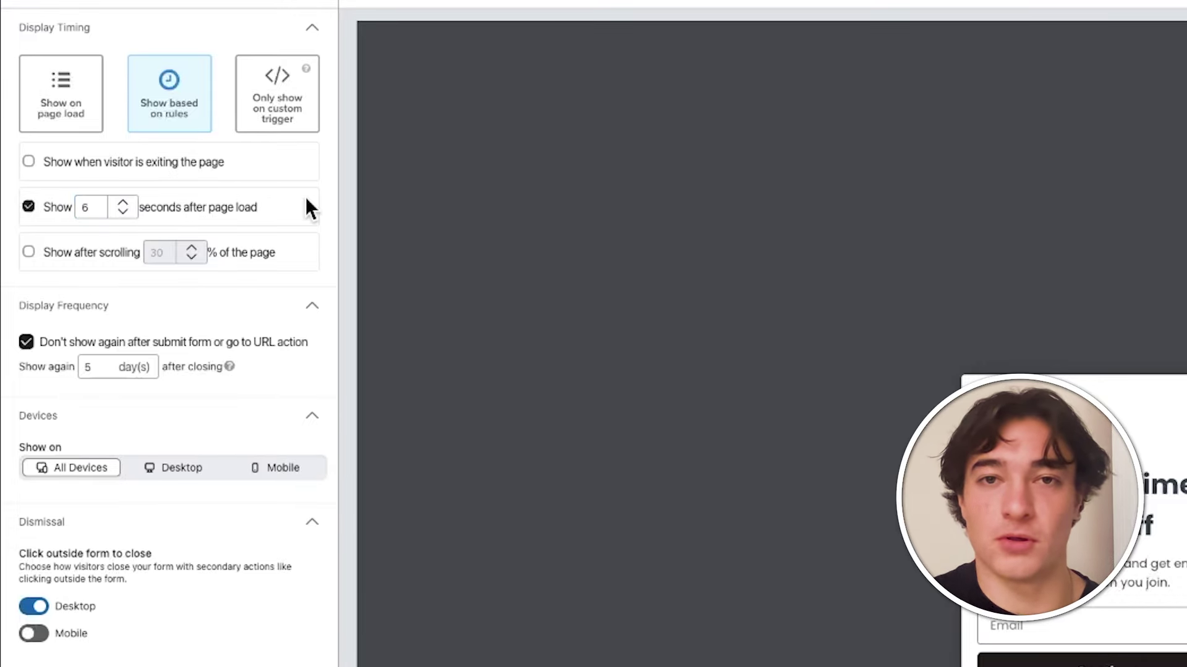
scroll(254, 273, down, 3)
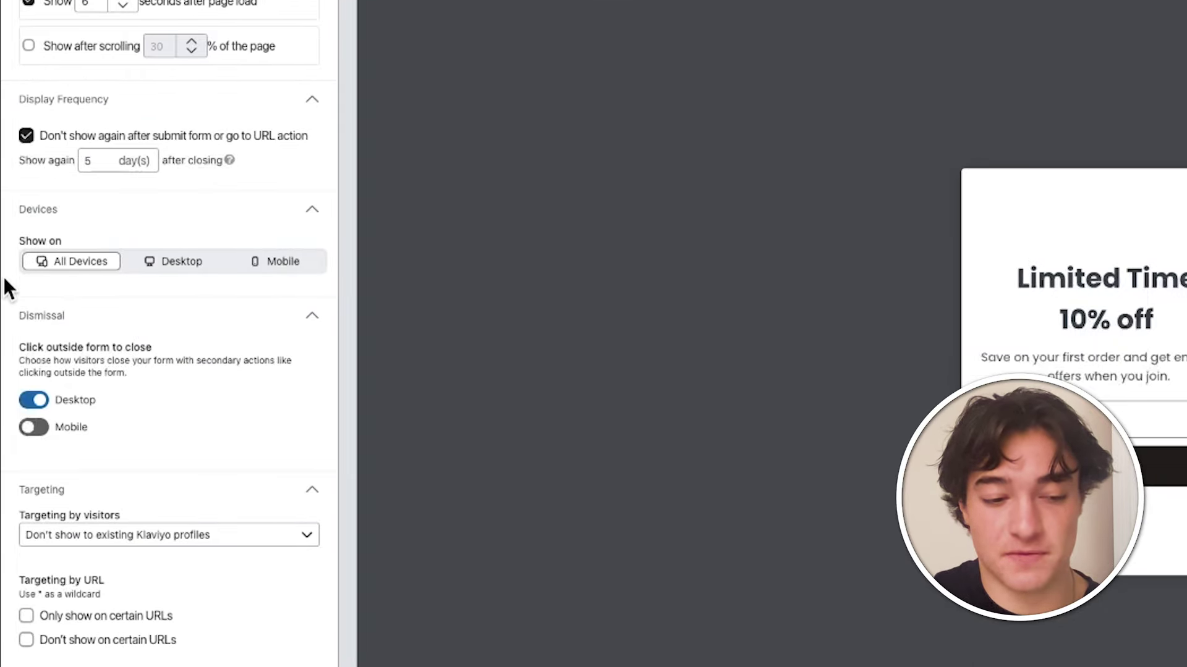
click(203, 267)
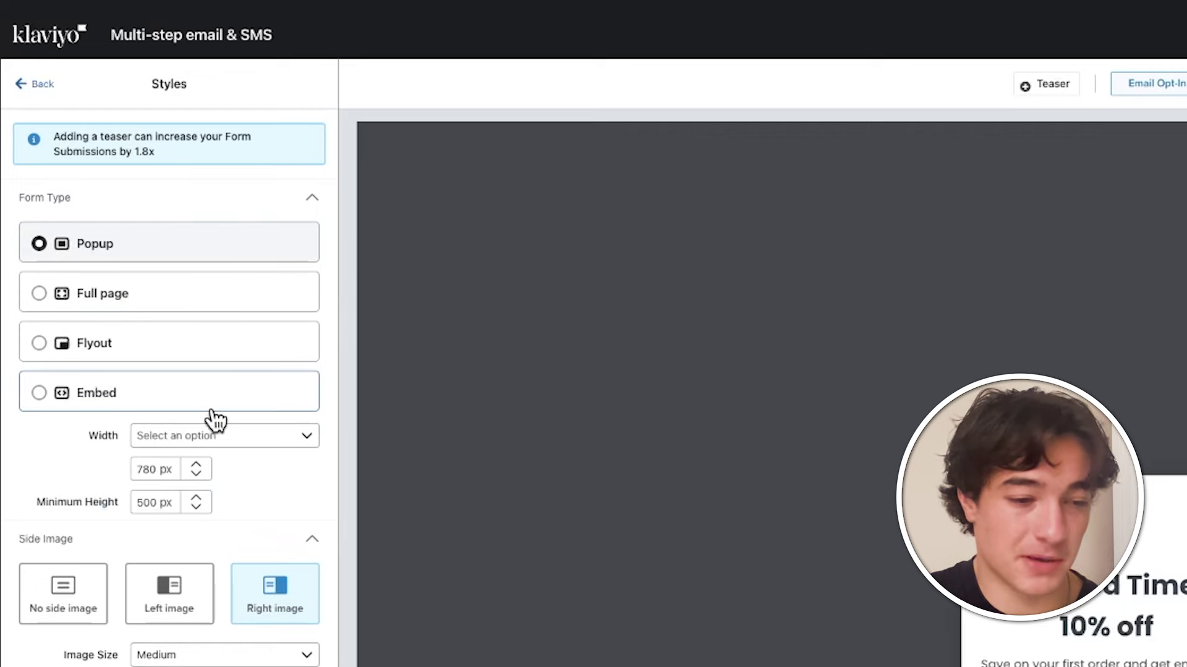
- Try the Flyout form type, then switch the form back to Popup
click(175, 351)
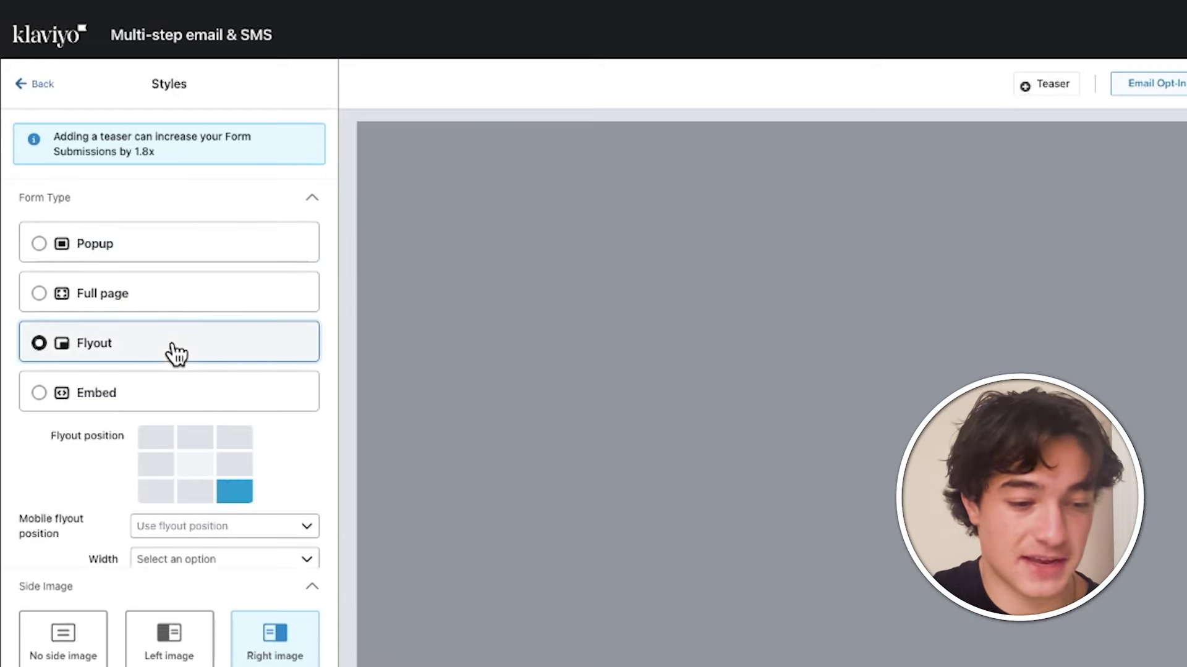
click(180, 249)
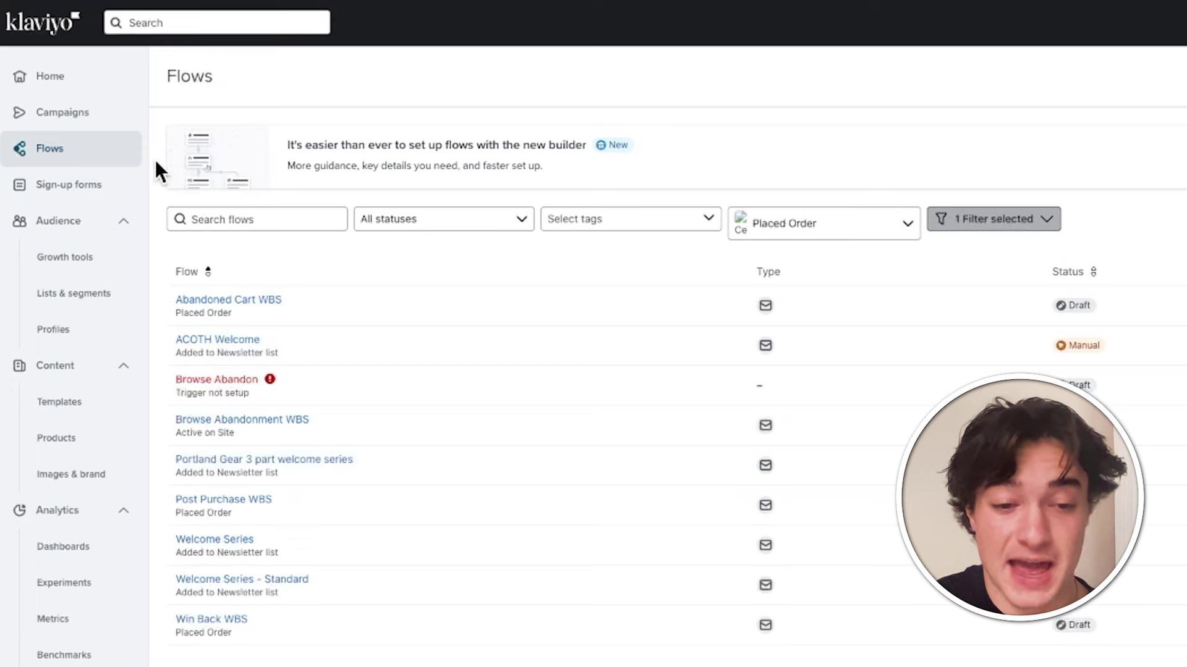
- Create a new campaign and rename it 'Test'
click(91, 123)
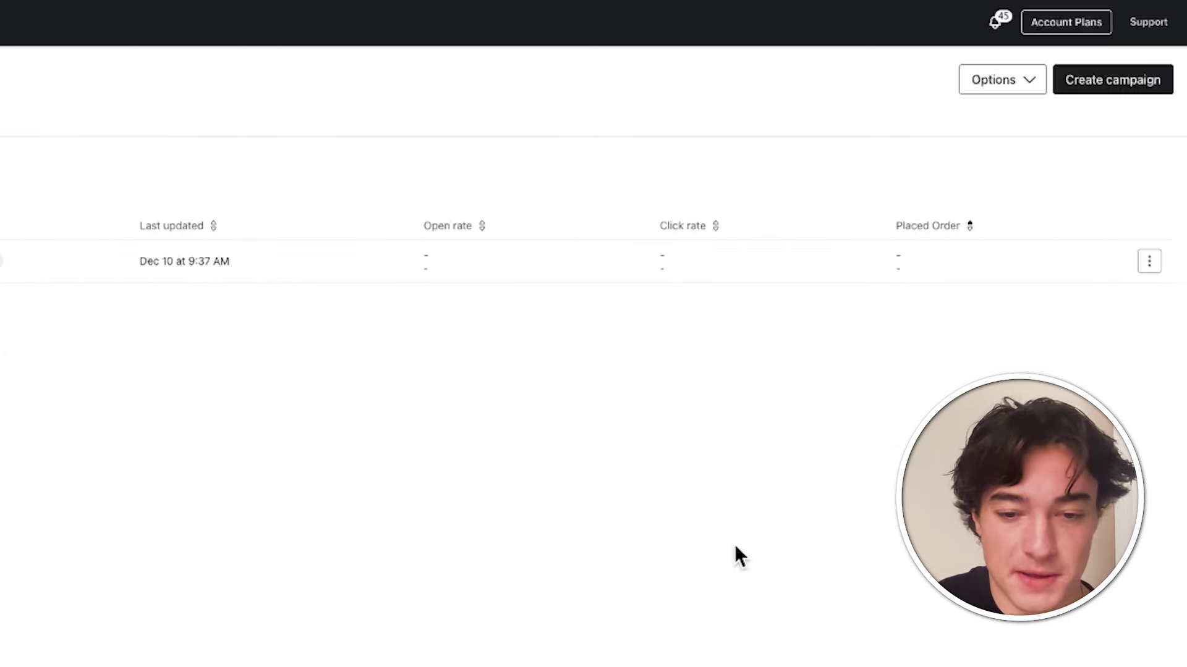
click(1141, 85)
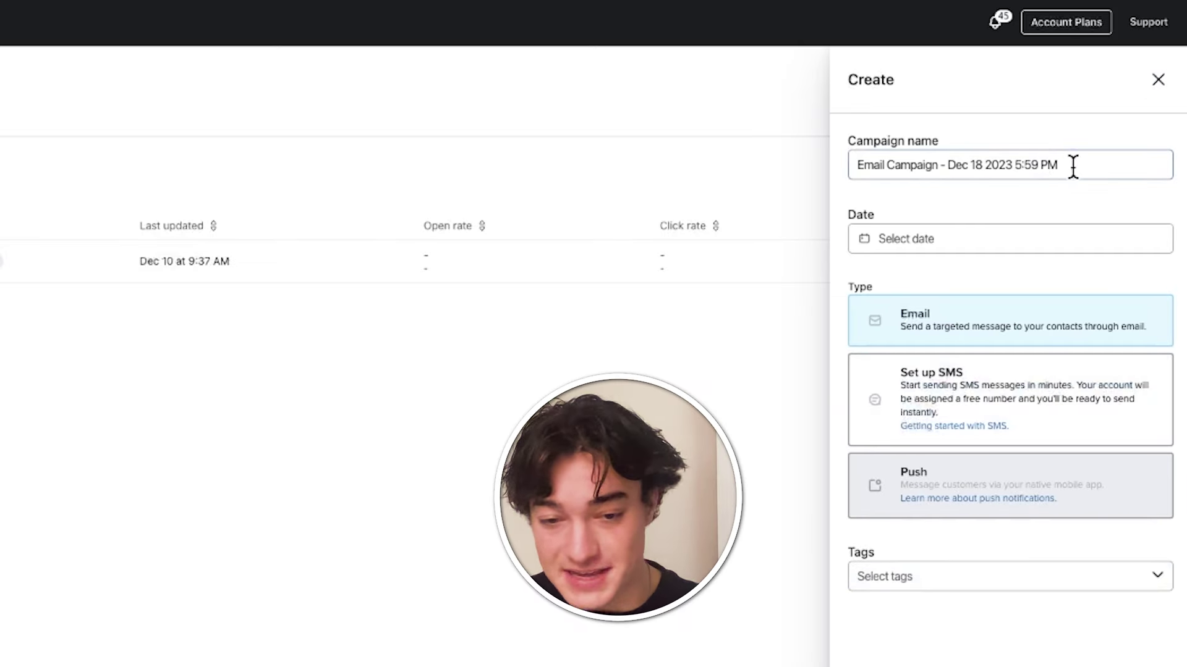
triple_click(1081, 166)
text(Test)
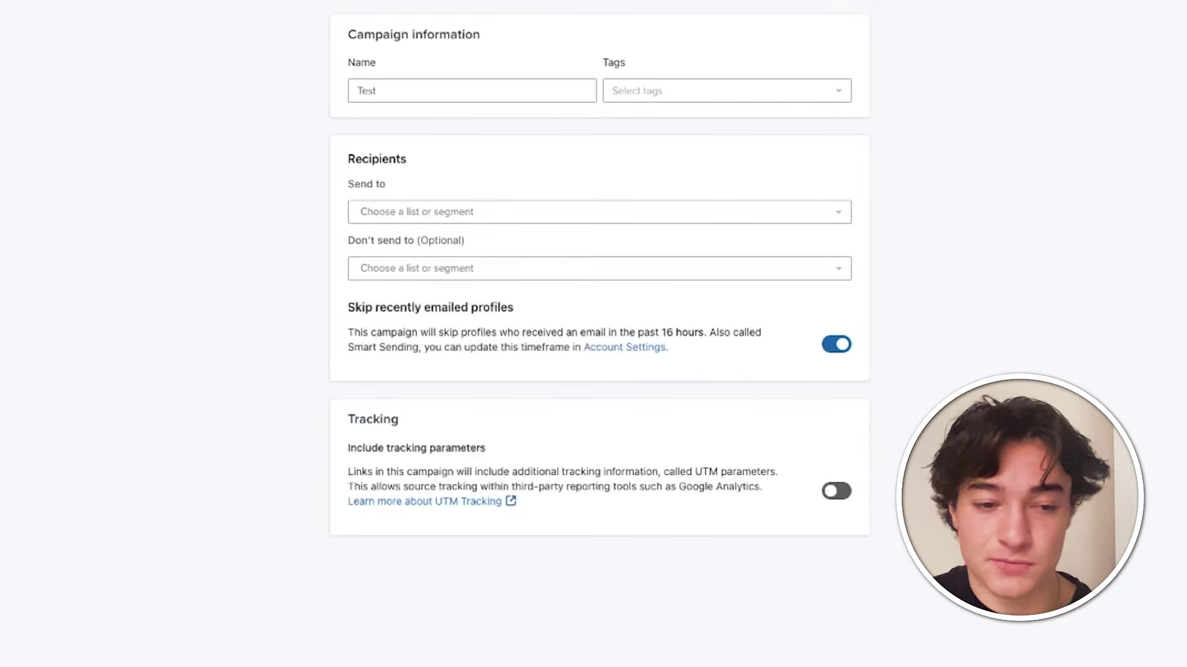
- Send the campaign to the Newsletter list with no excluded lists
click(588, 214)
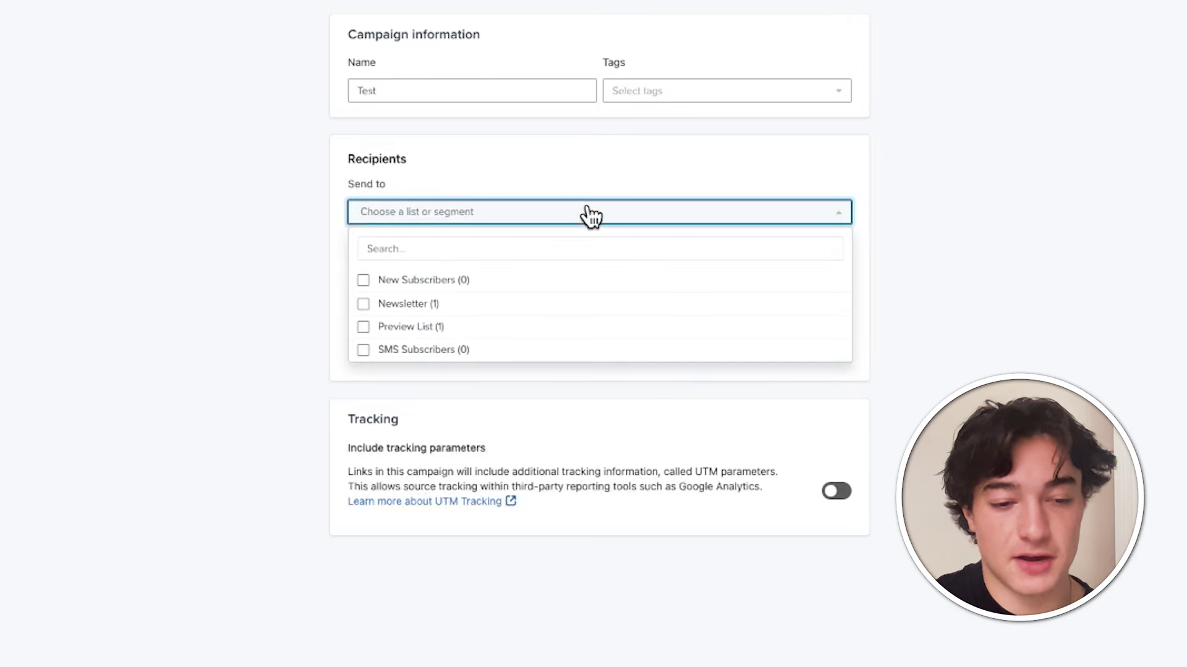
click(559, 307)
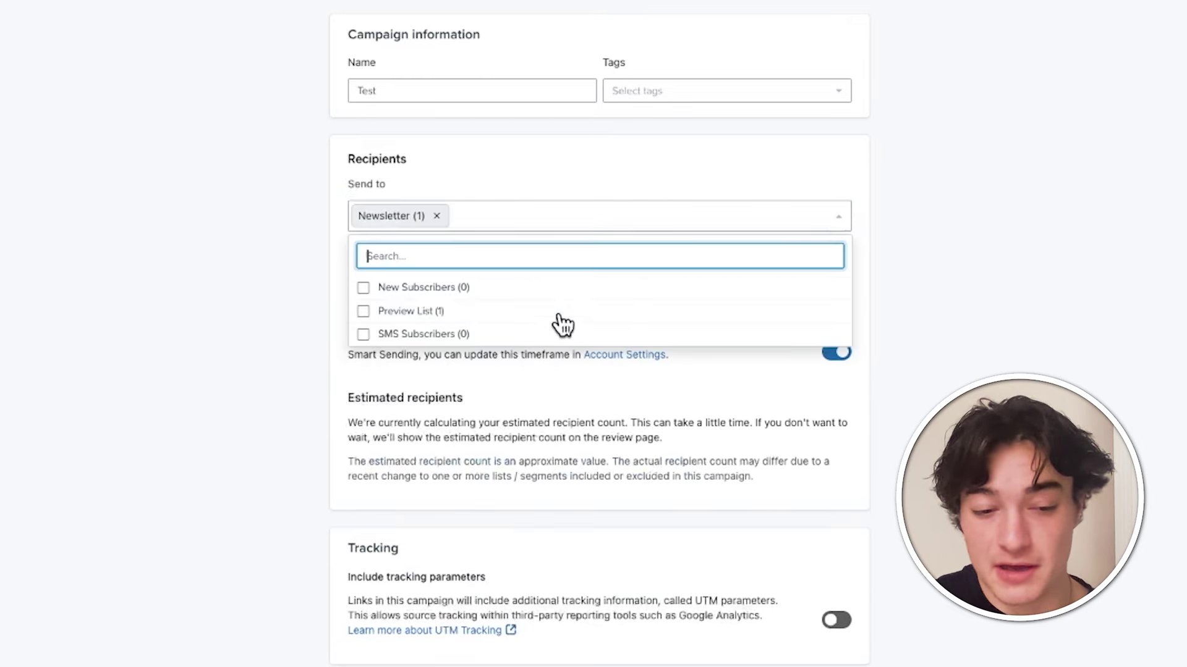
click(967, 257)
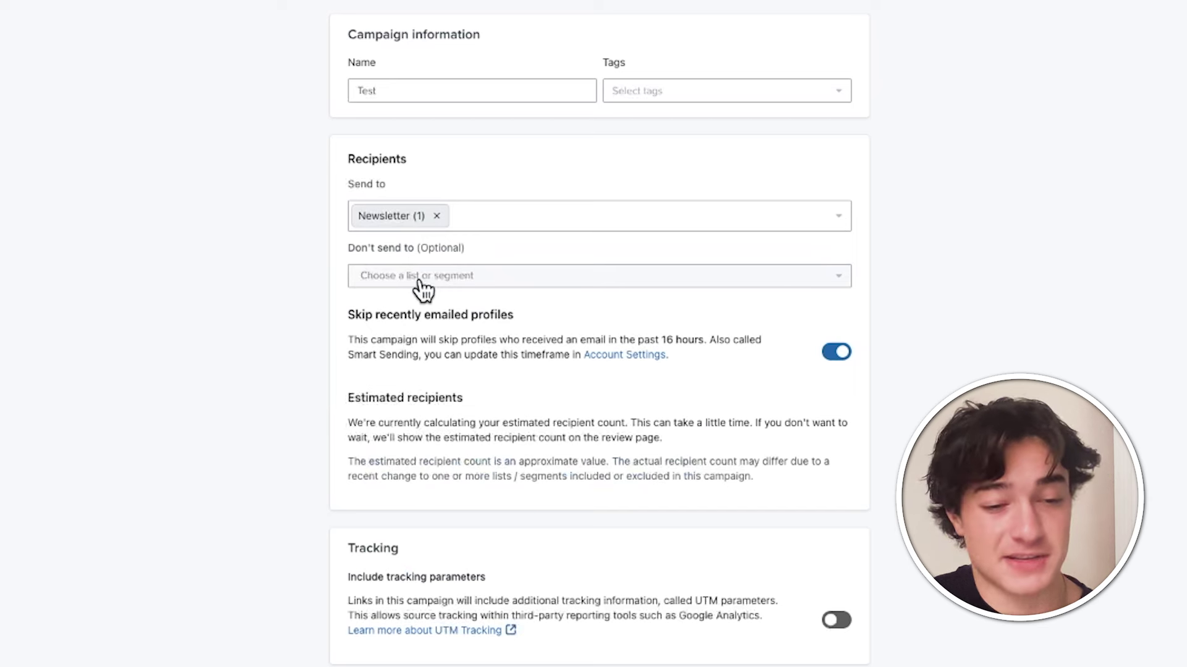
click(383, 282)
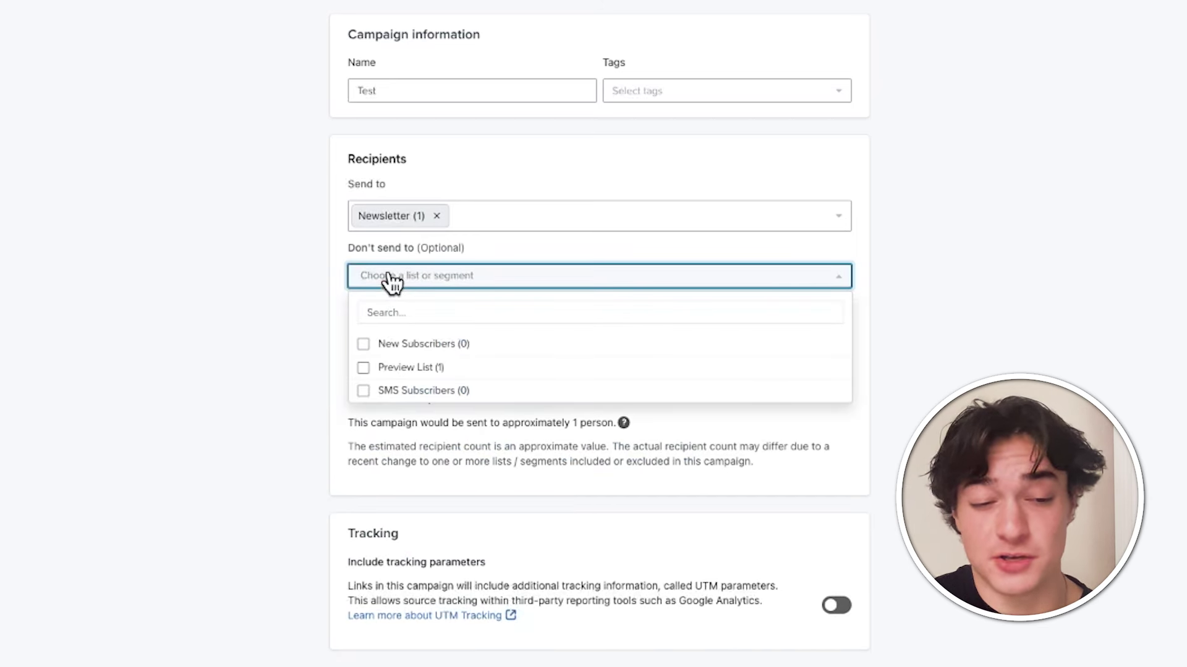
click(391, 283)
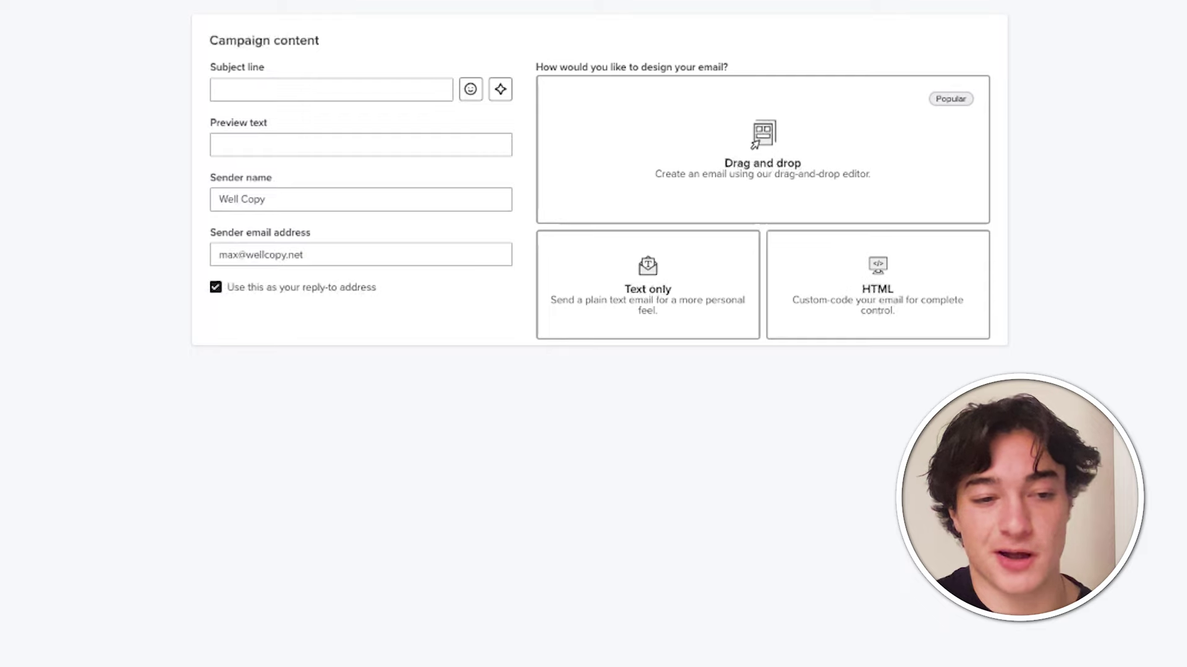
- Use the 'Hidden Flash Sale LIVE 🫢' subject and 'An exclusive sneak peak' preview text suggestions
click(251, 87)
text(SL)
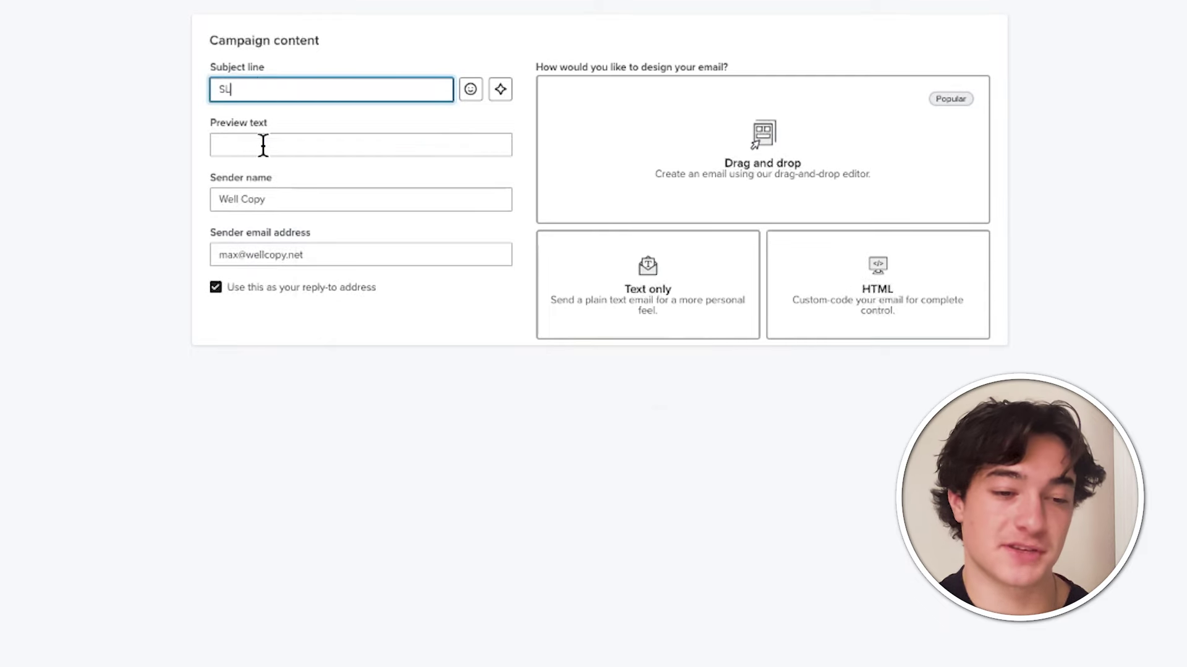
click(265, 147)
text(PT)
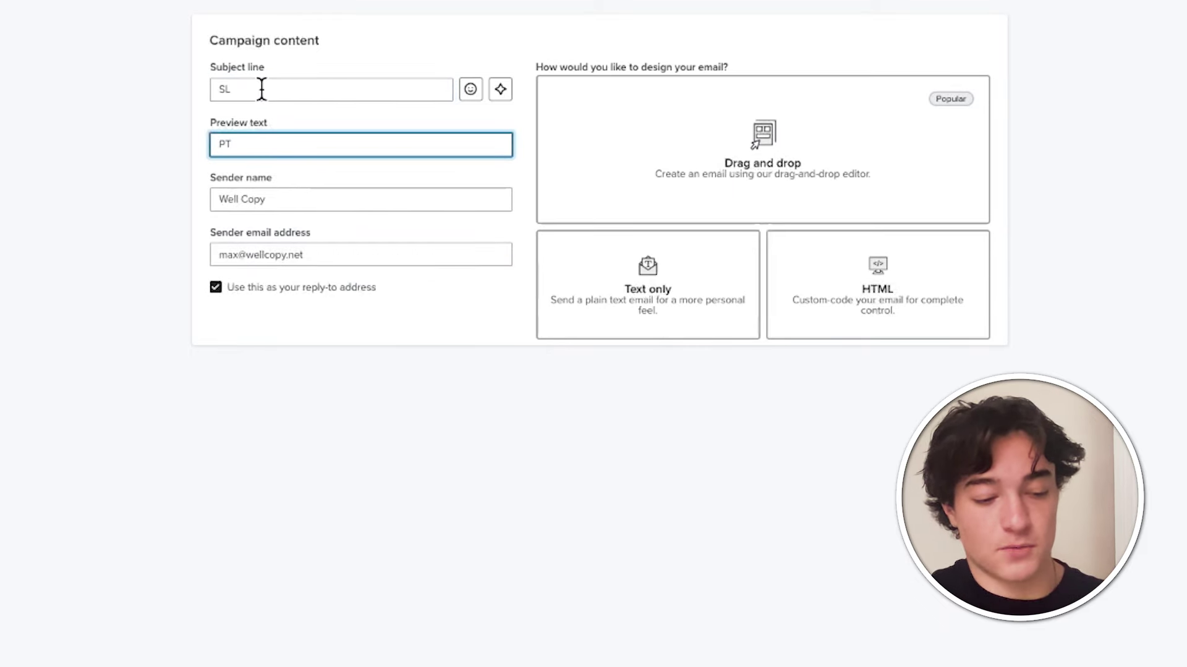
click(262, 89)
text(Hid)
click(301, 130)
key(Tab)
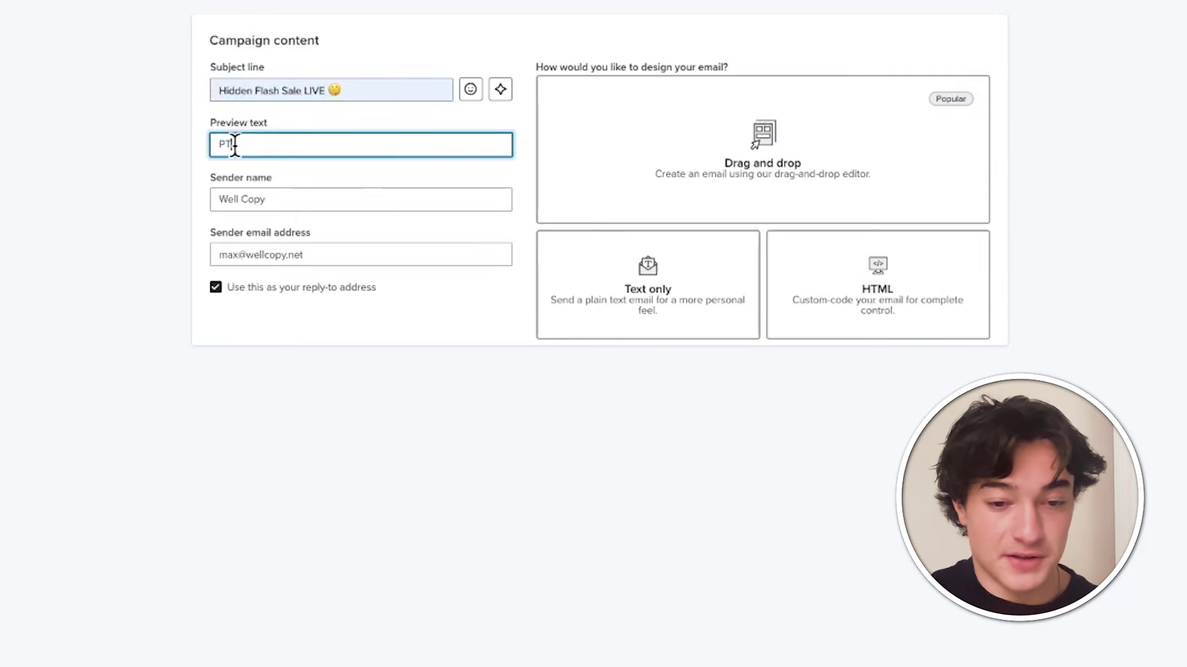
text(An)
click(402, 199)
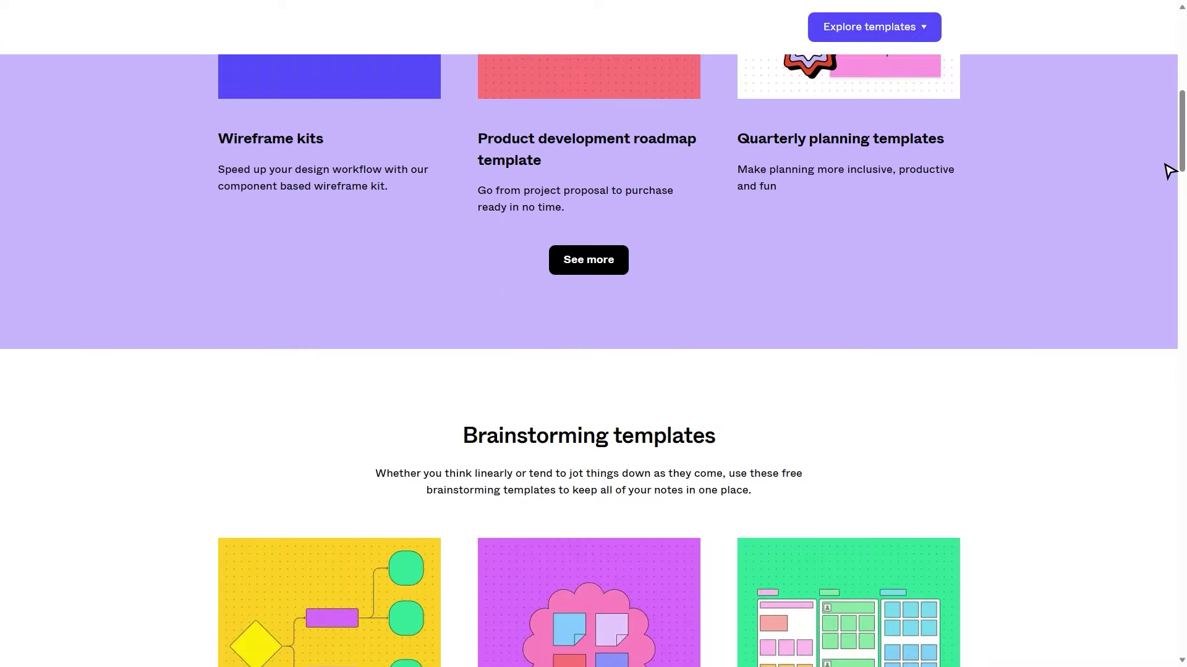
scroll(1170, 171, down, 20)
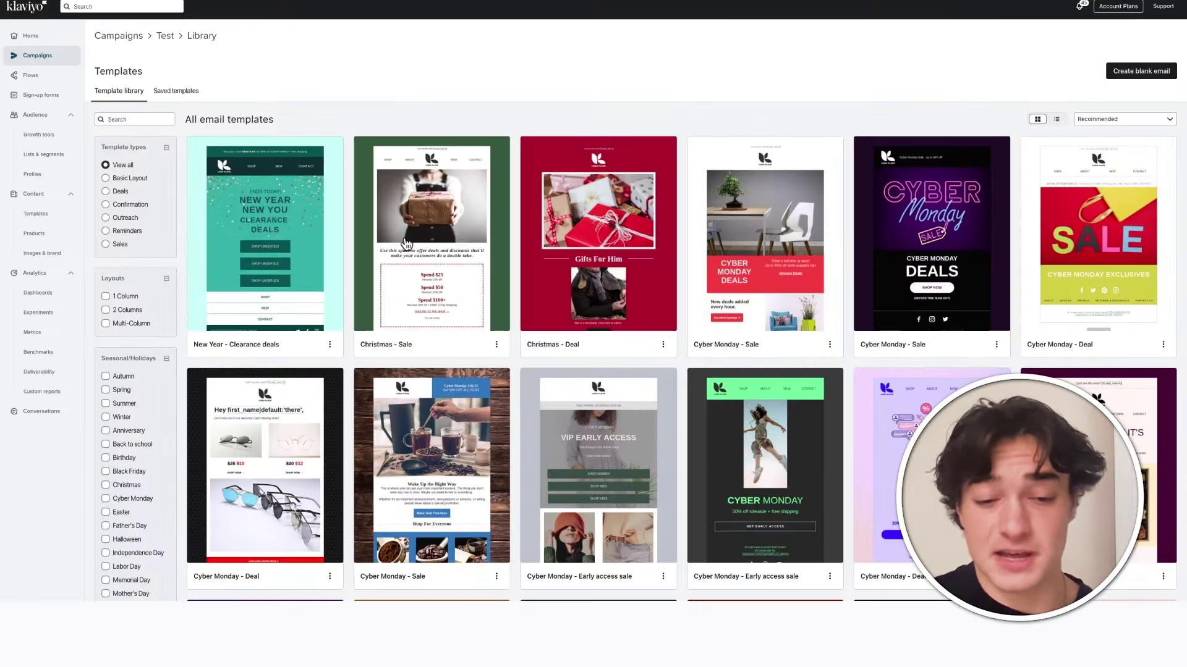
- Pick the Christmas - Sale template for the Test campaign email
click(493, 333)
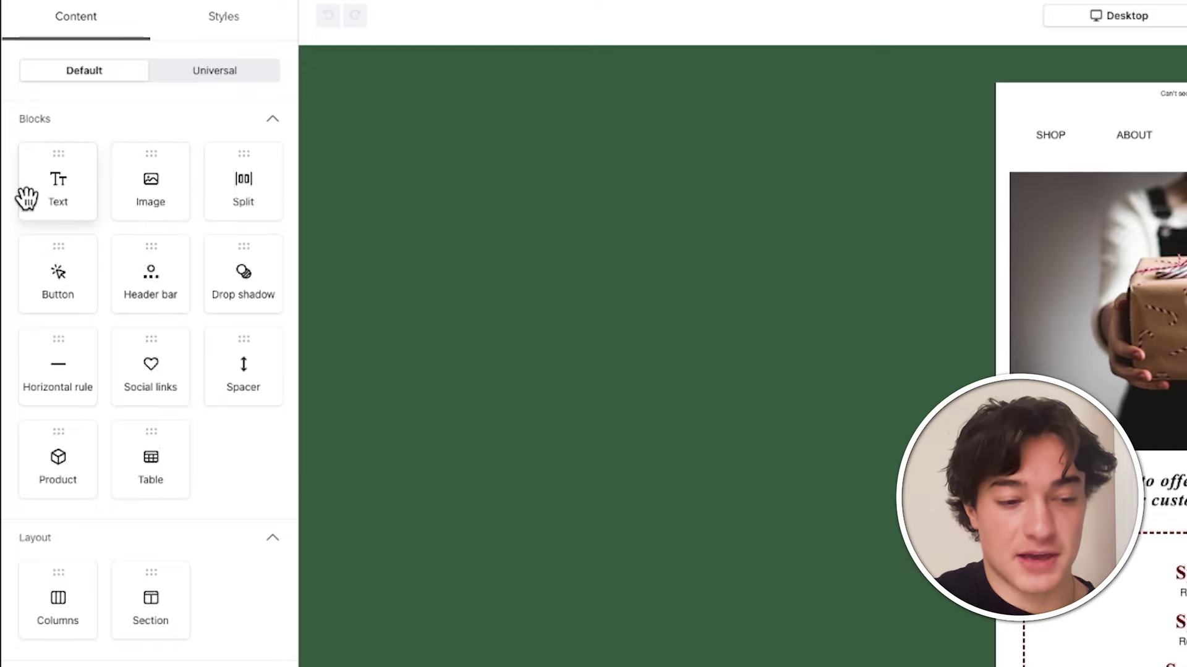
click(1088, 278)
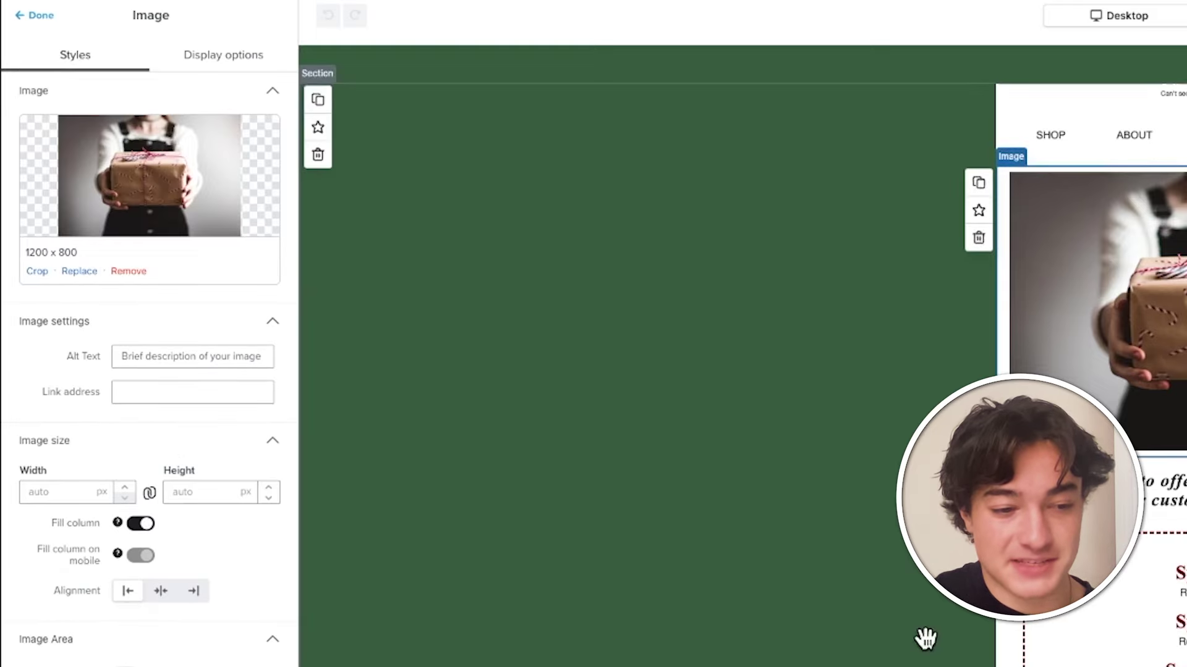
click(1161, 513)
drag(278, 251, 143, 255)
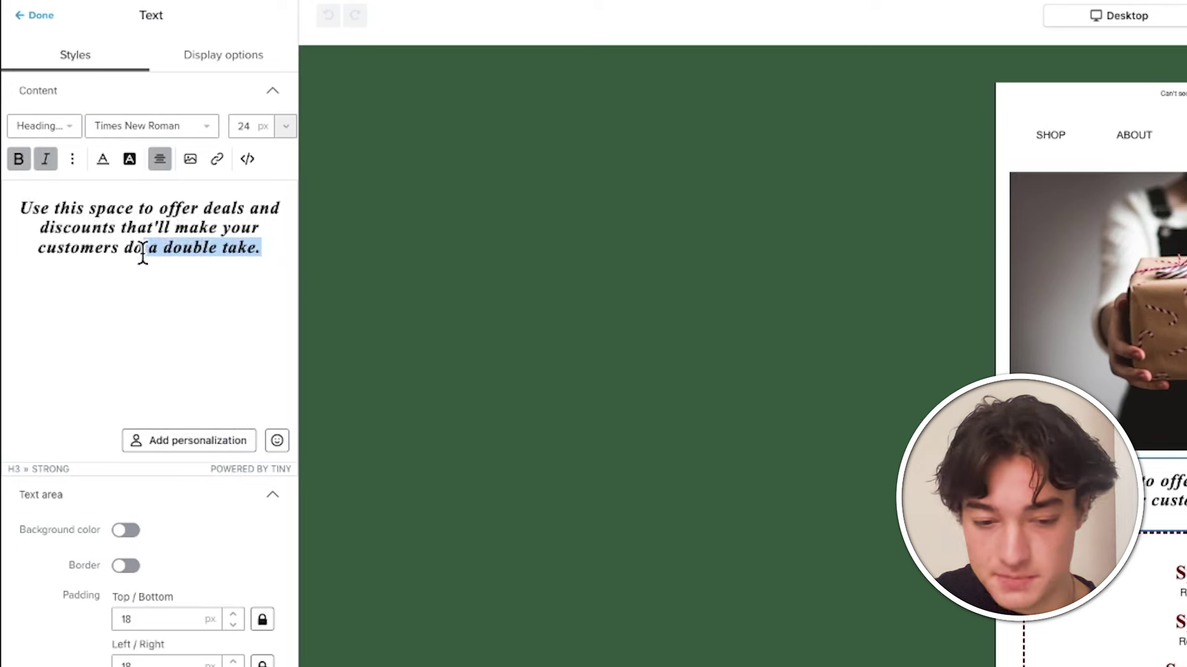
click(1162, 556)
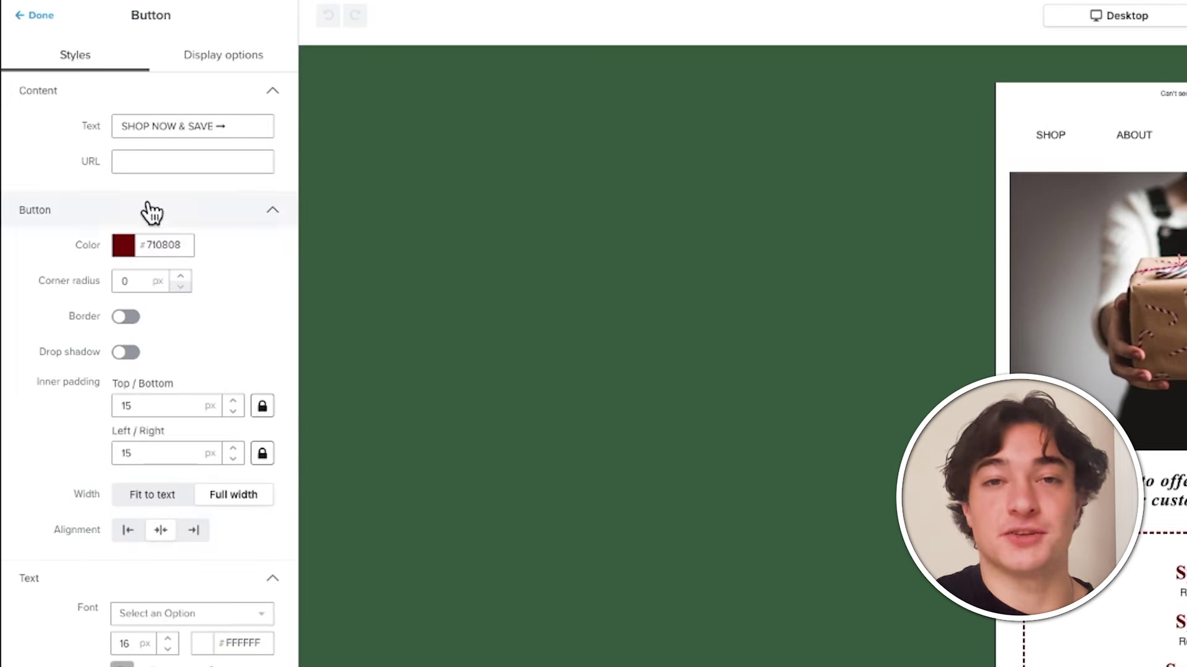
click(199, 164)
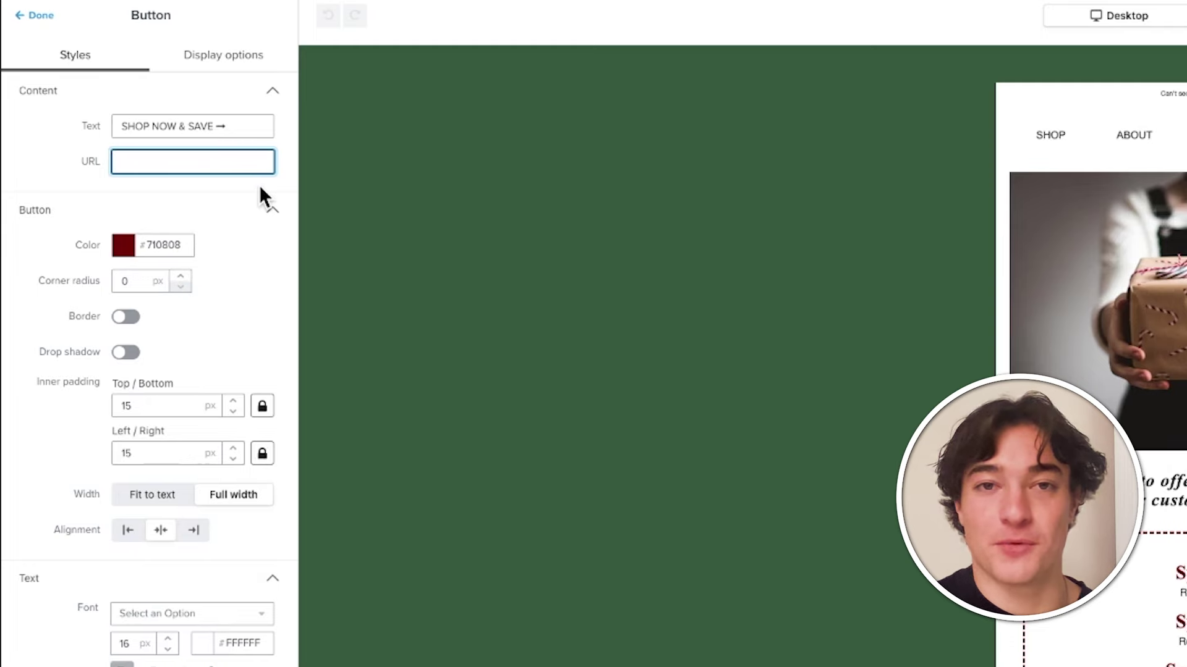
click(28, 16)
click(624, 19)
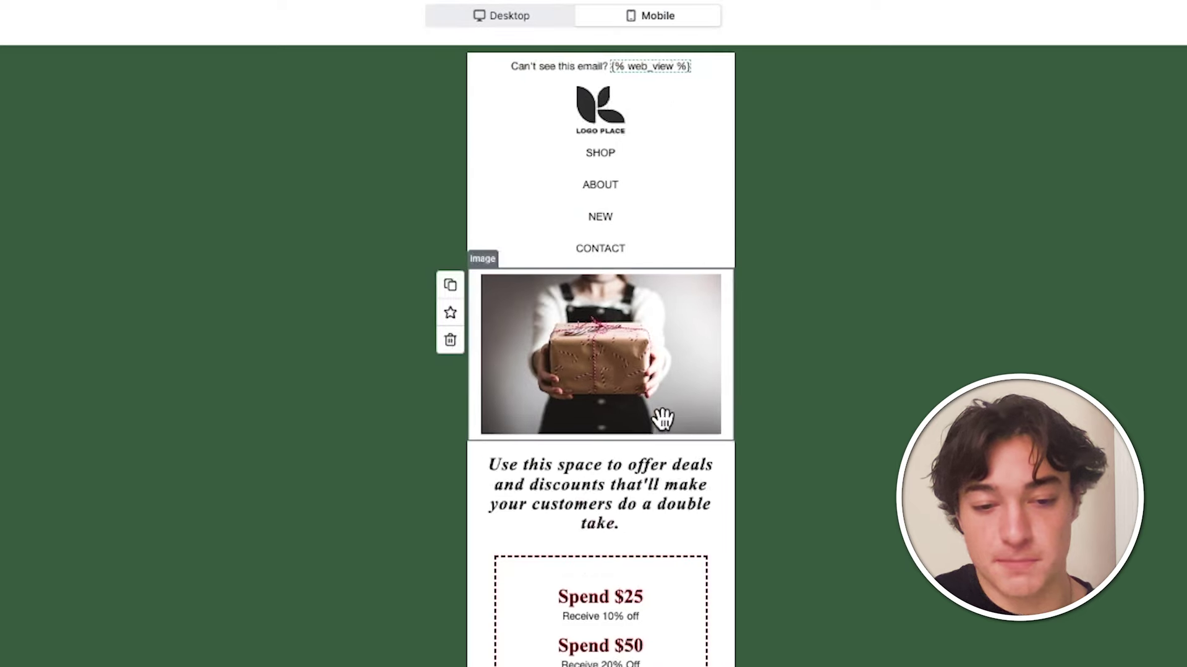
click(538, 25)
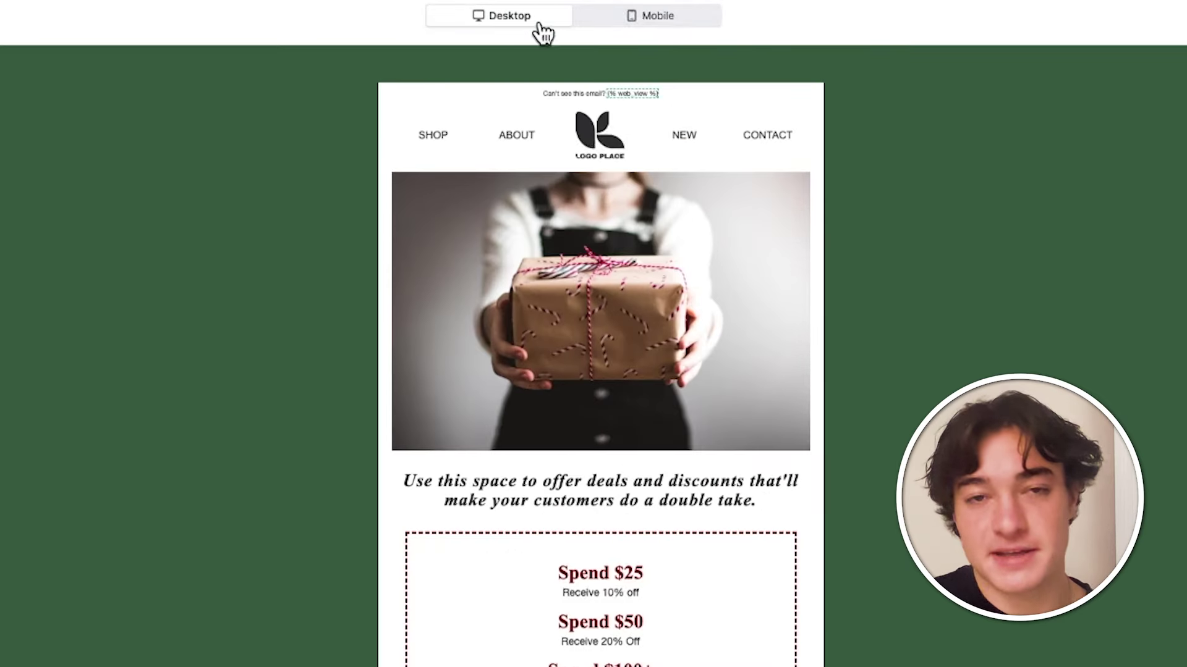
click(660, 23)
click(539, 23)
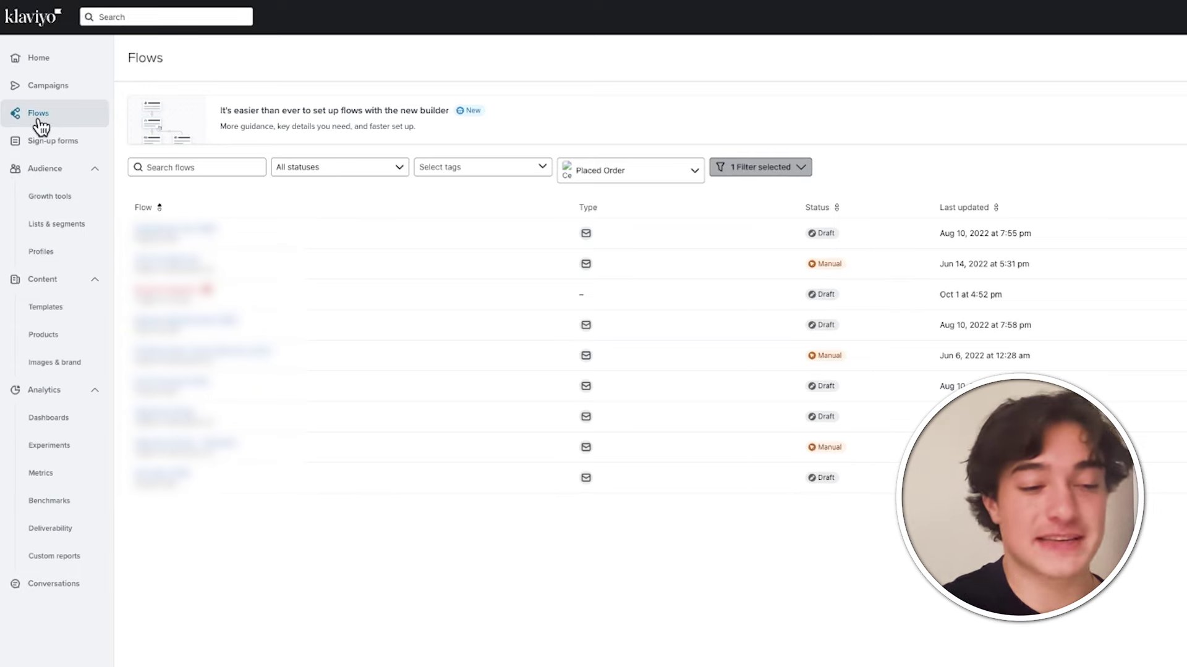
- Reload the flows list, start a new flow and view the Nurture subscribers templates
click(38, 120)
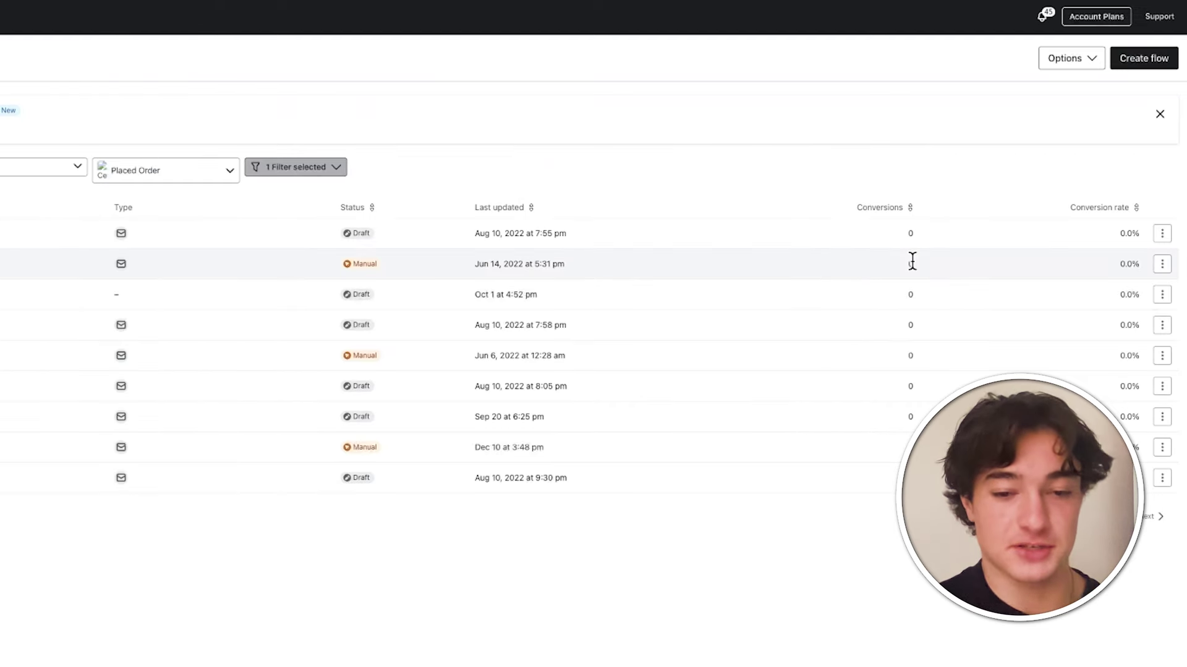
click(1163, 57)
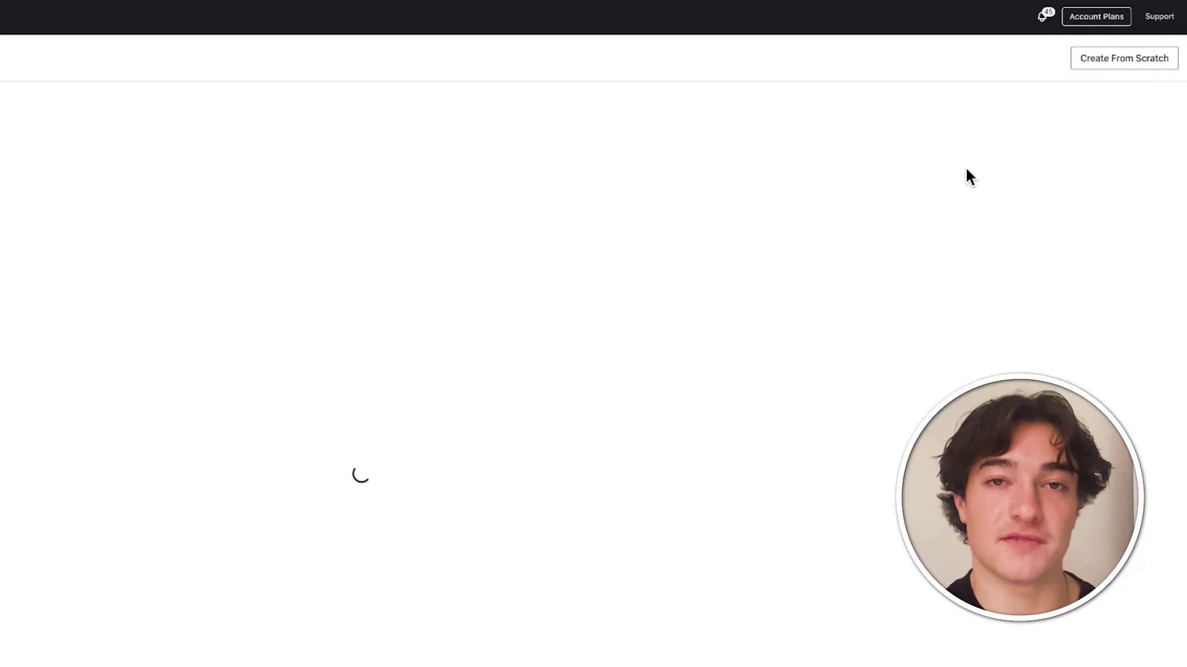
click(709, 244)
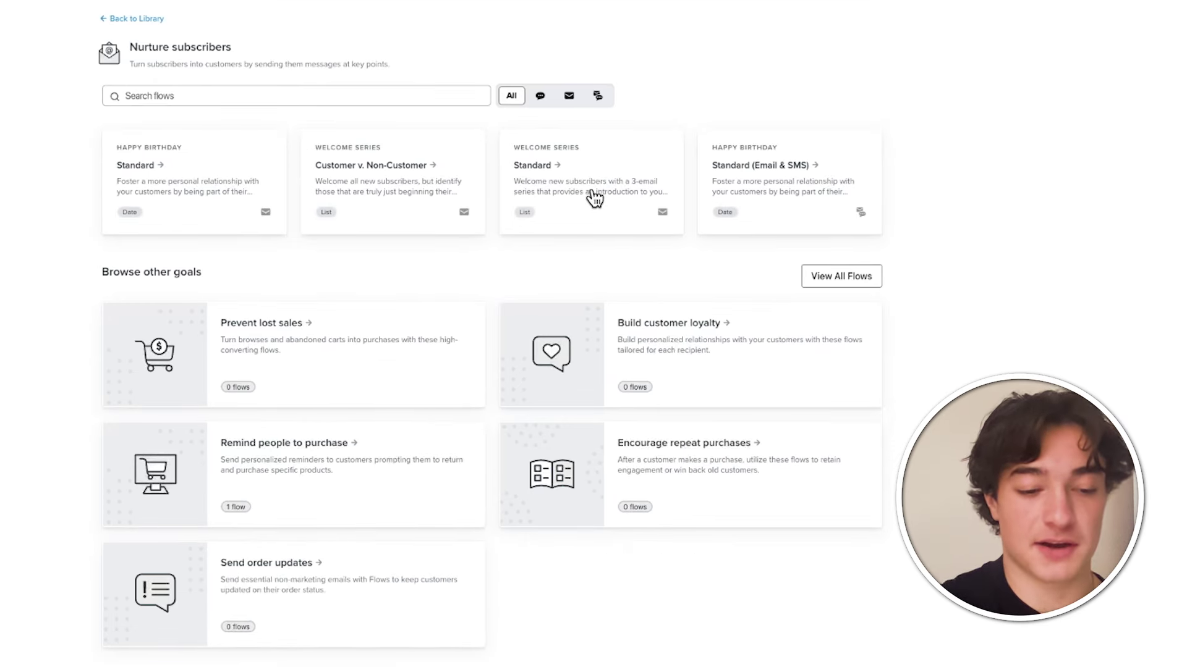
- Browse the Prevent lost sales and Remind people to purchase goals, then return to Nurture subscribers
click(322, 346)
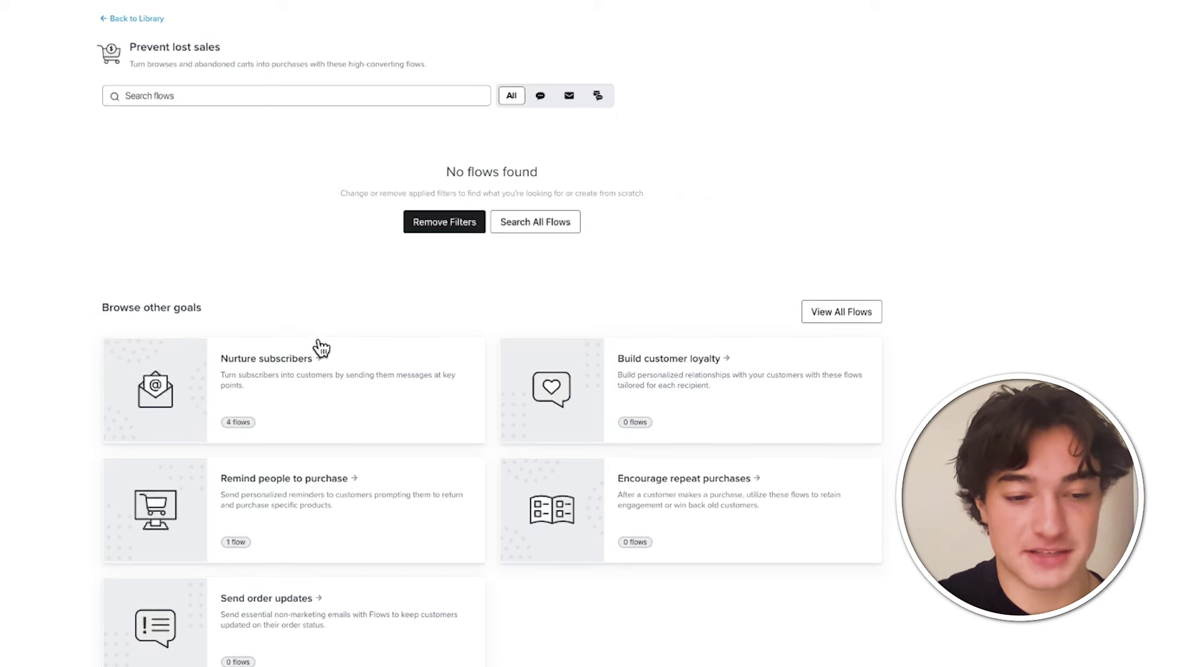
click(311, 508)
click(645, 351)
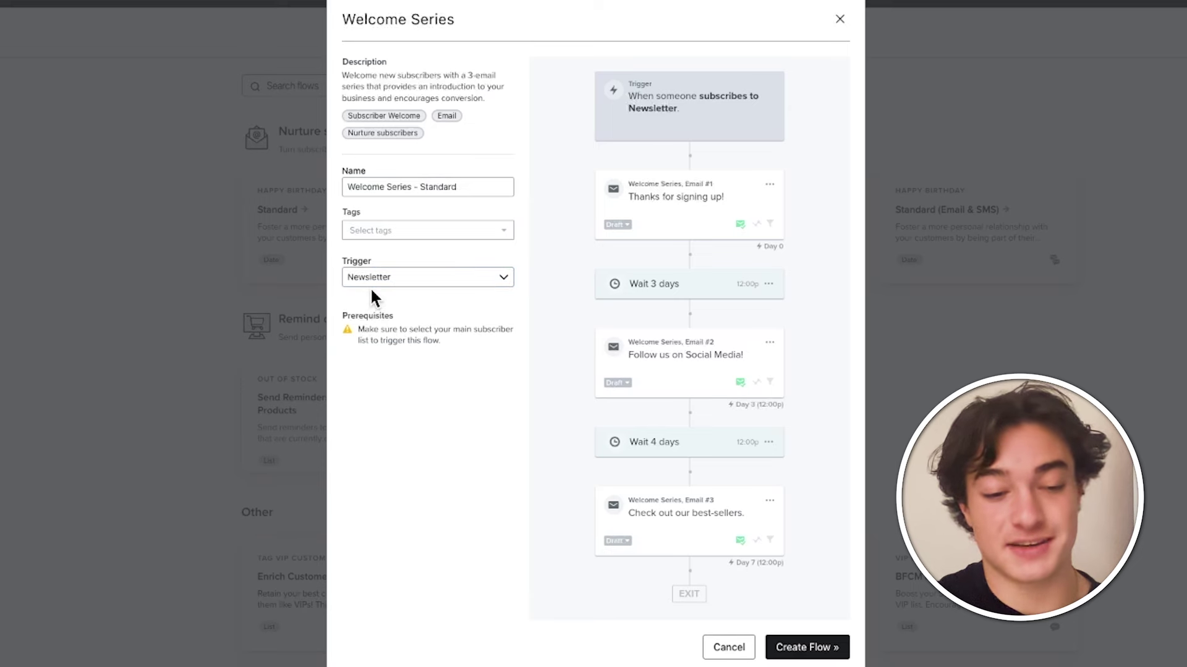
- Create the Welcome Series – Standard flow with its Newsletter trigger and three Manual emails
click(813, 644)
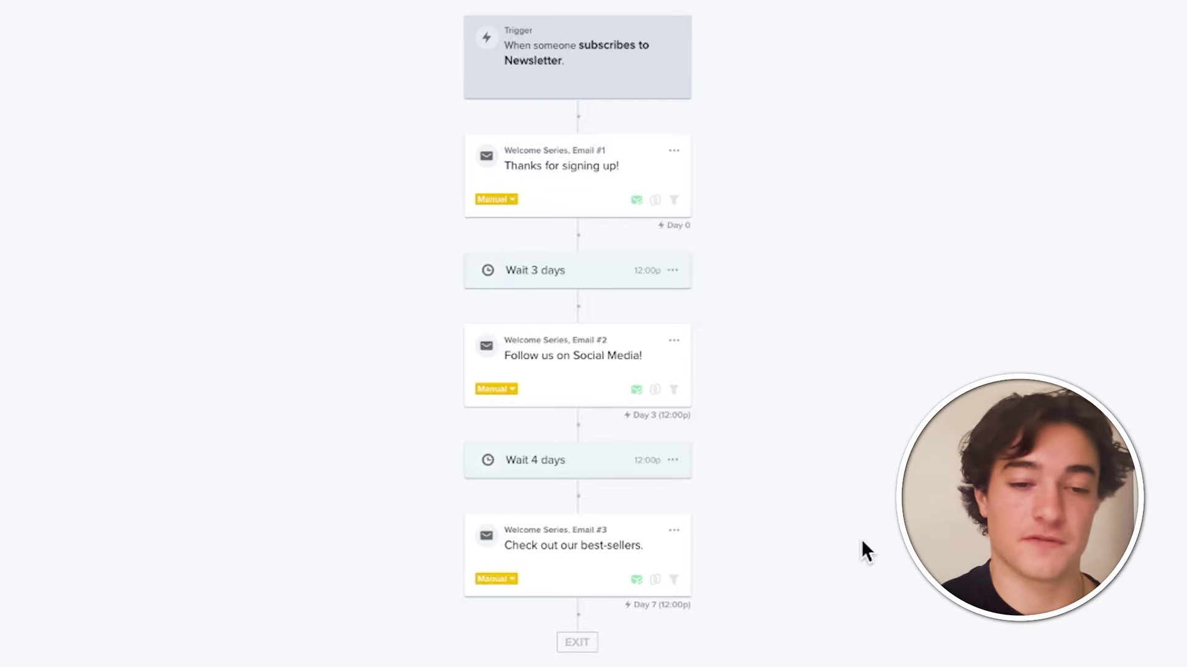
- Add a trigger flow filter: Placed Order zero times over all time
click(584, 77)
click(147, 176)
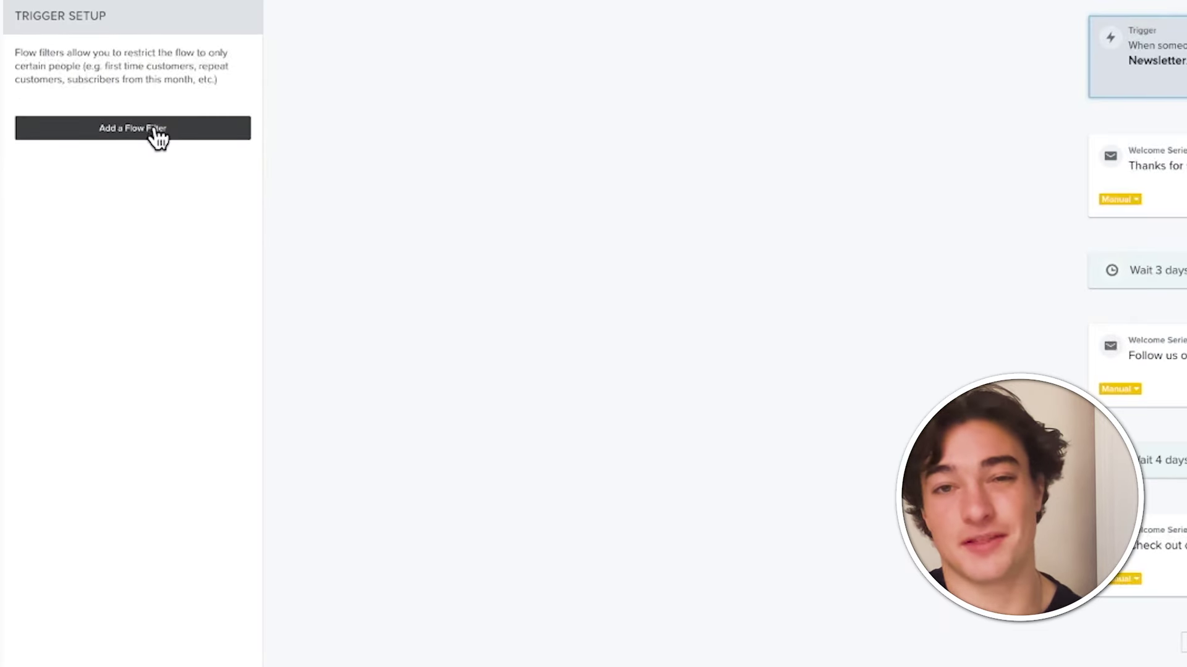
click(140, 133)
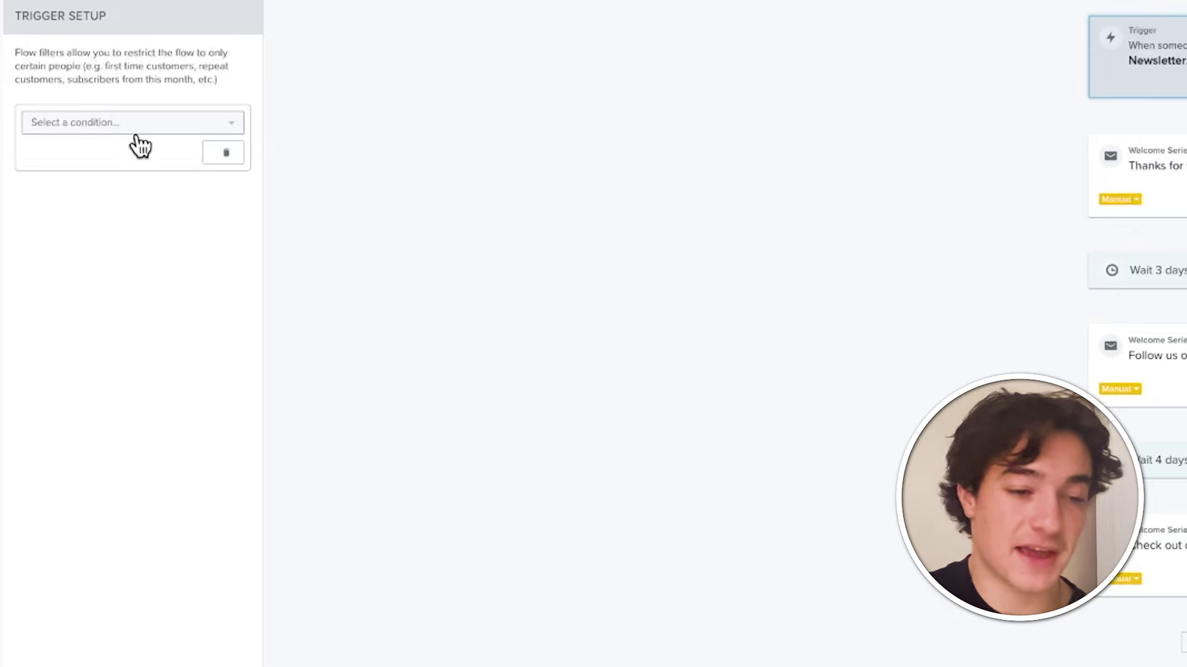
click(127, 121)
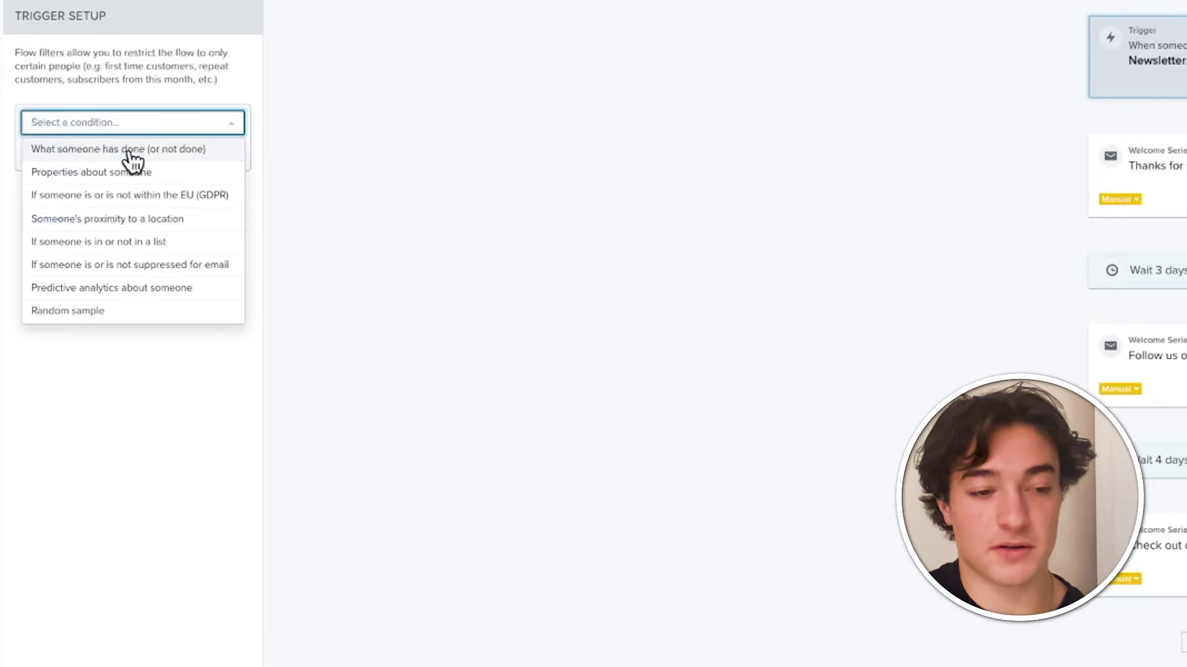
click(130, 152)
click(146, 163)
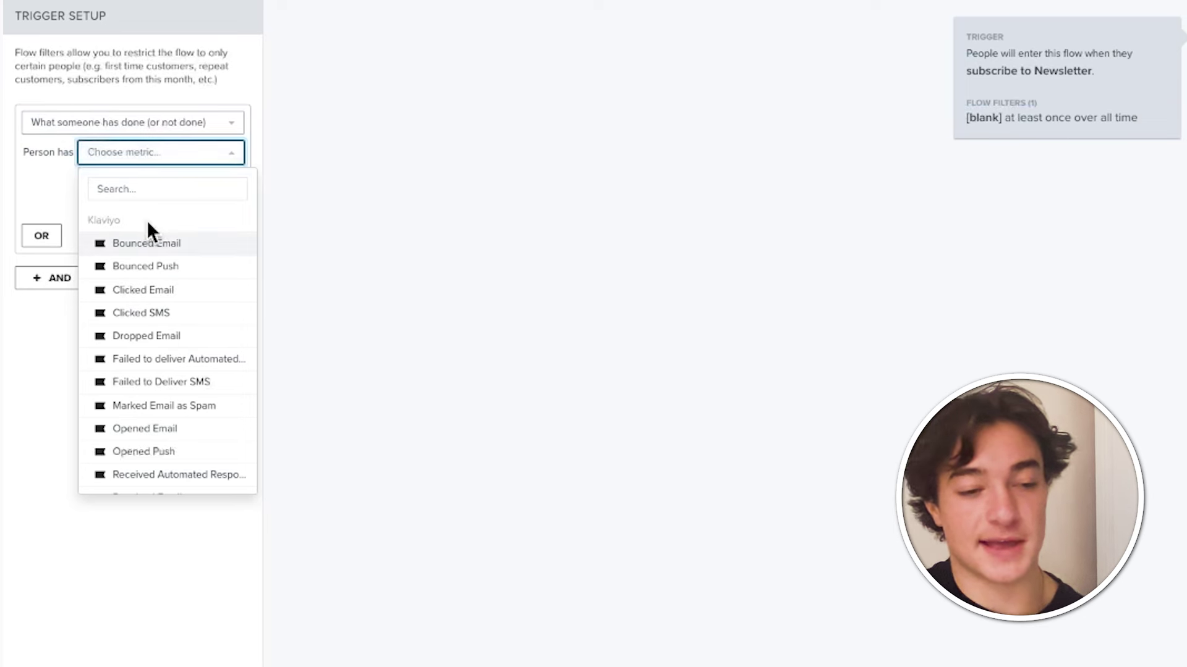
click(146, 190)
text(pla)
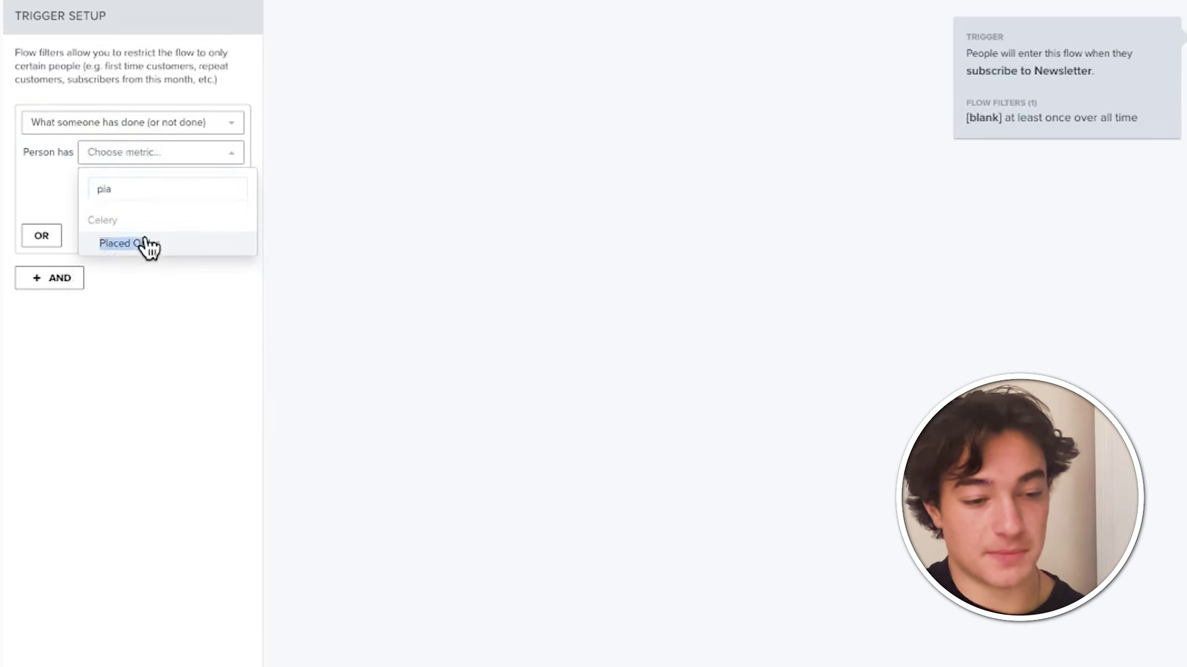
click(148, 246)
click(159, 179)
click(147, 214)
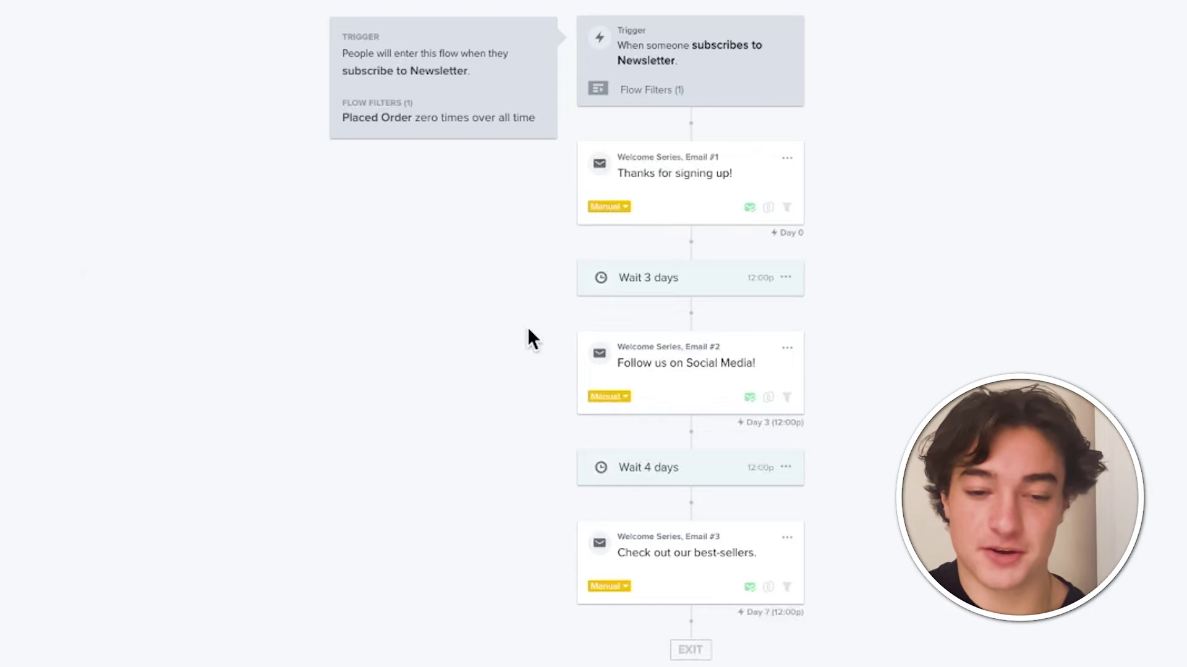
click(673, 186)
click(87, 131)
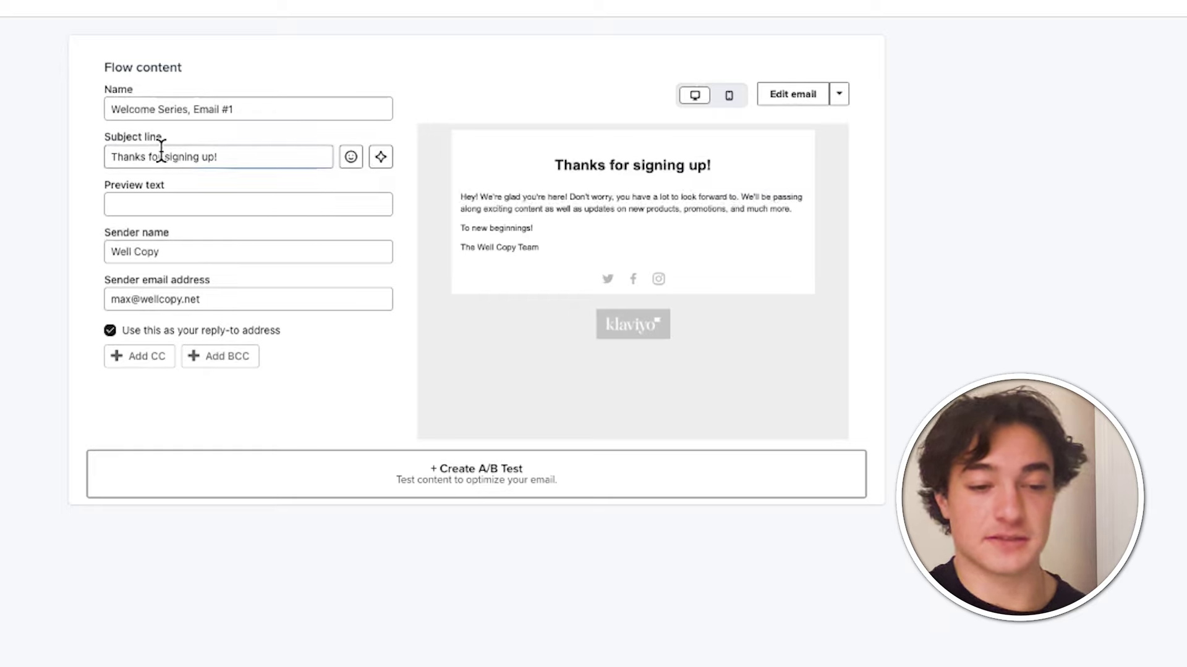
scroll(612, 331, down, 5)
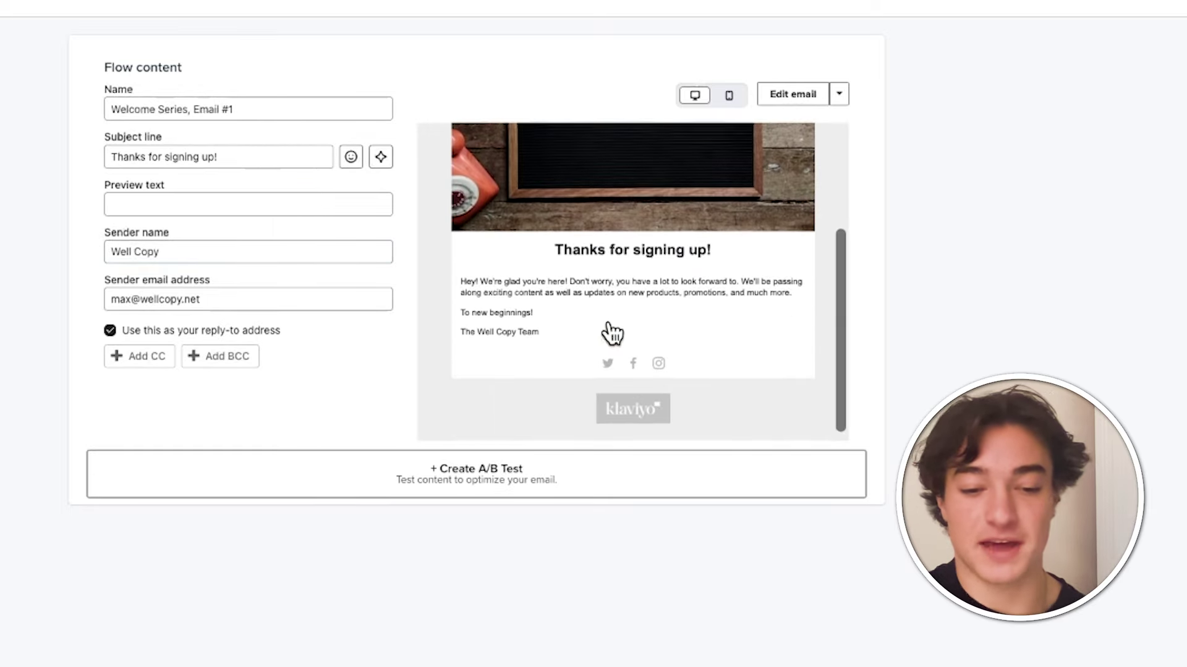
scroll(669, 324, up, 5)
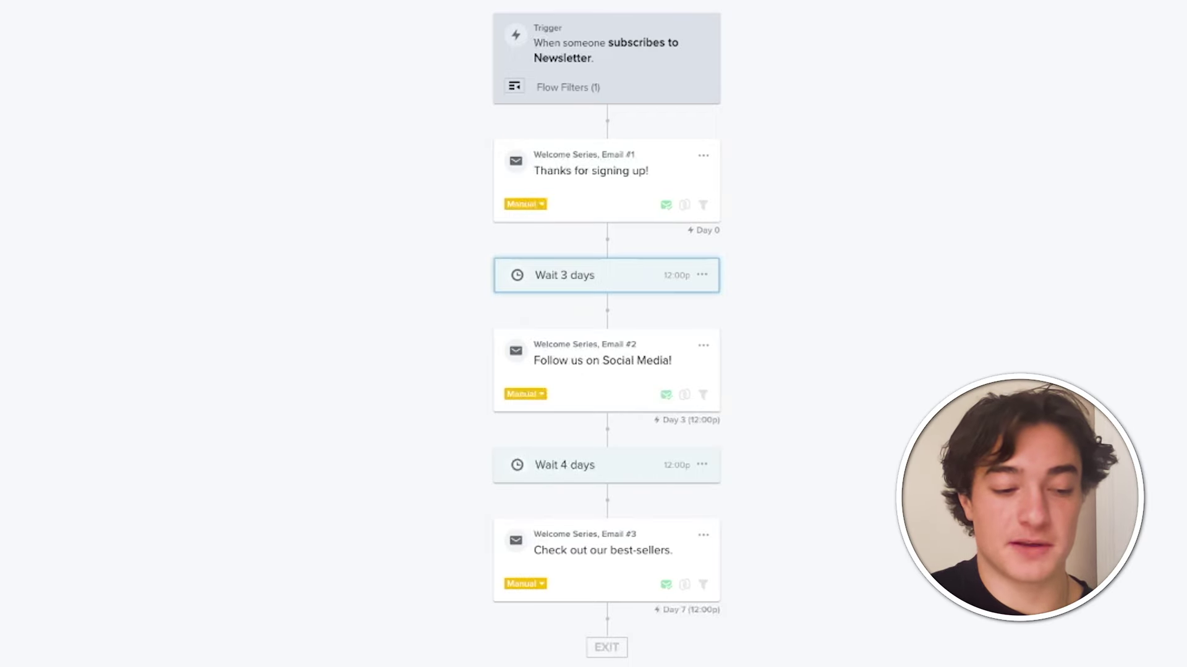
- Insert an extra time delay before the second welcome email
key(Escape)
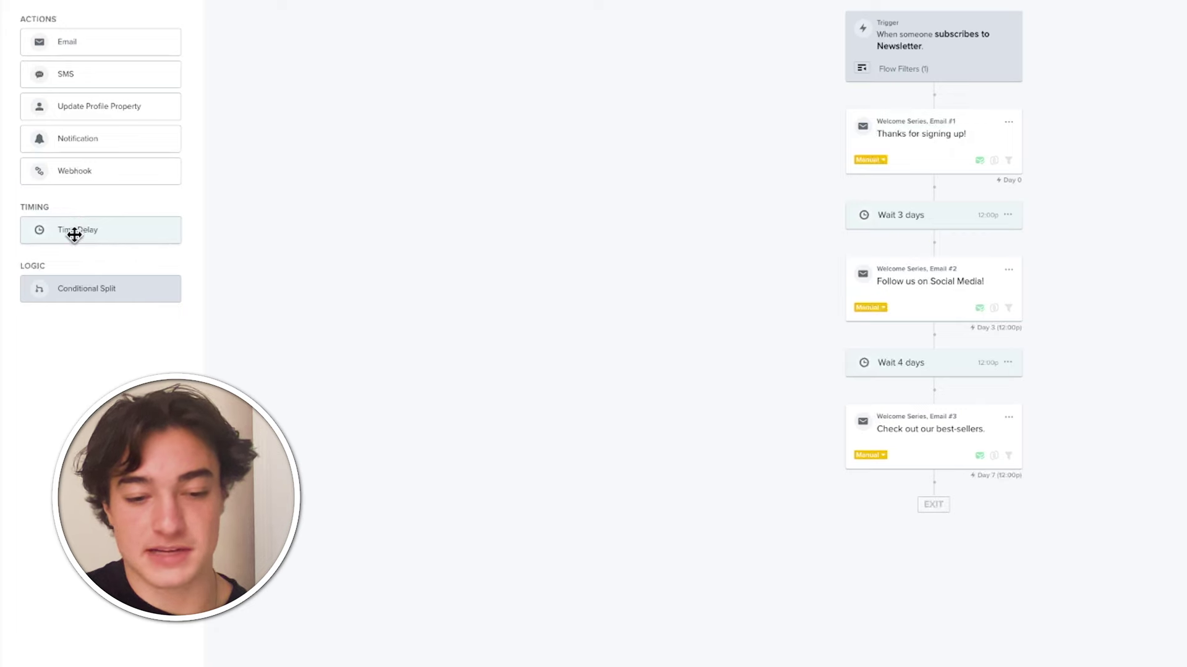
drag(75, 235, 928, 248)
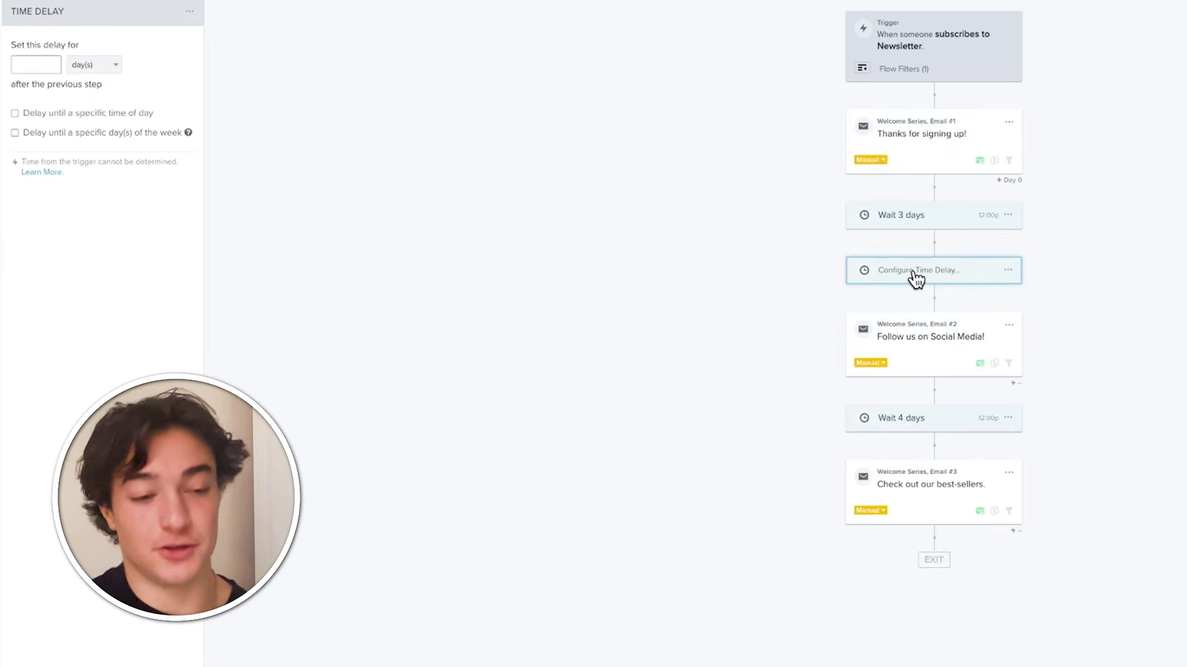
key(Escape)
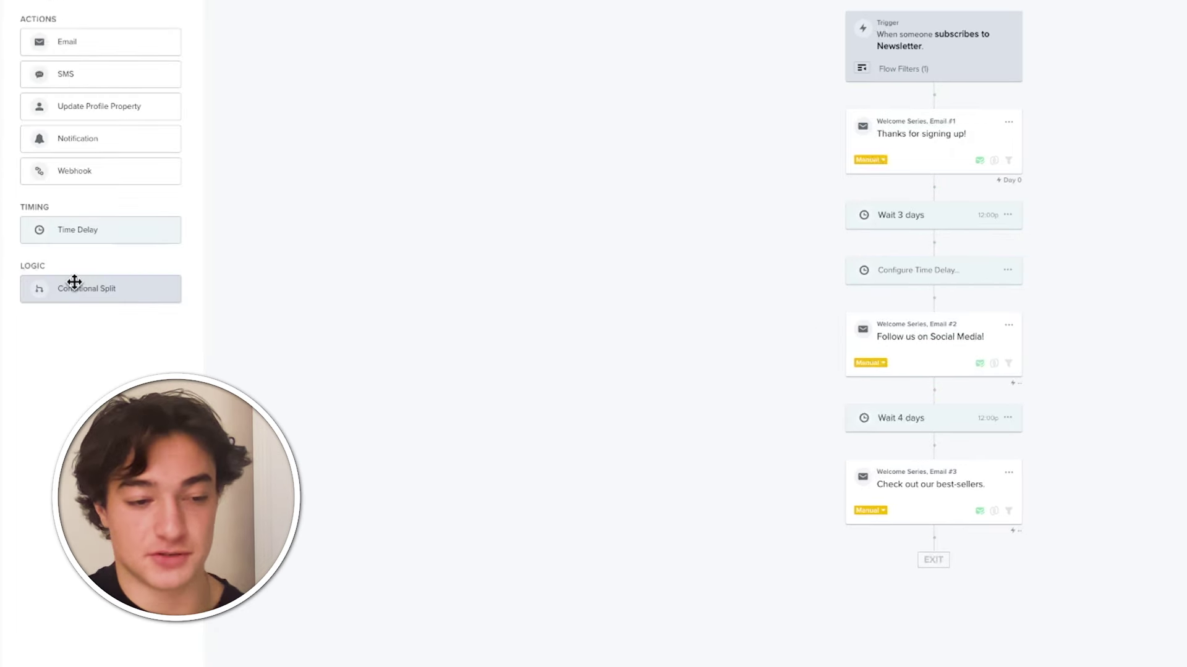
drag(82, 76, 24, 77)
drag(93, 138, 67, 162)
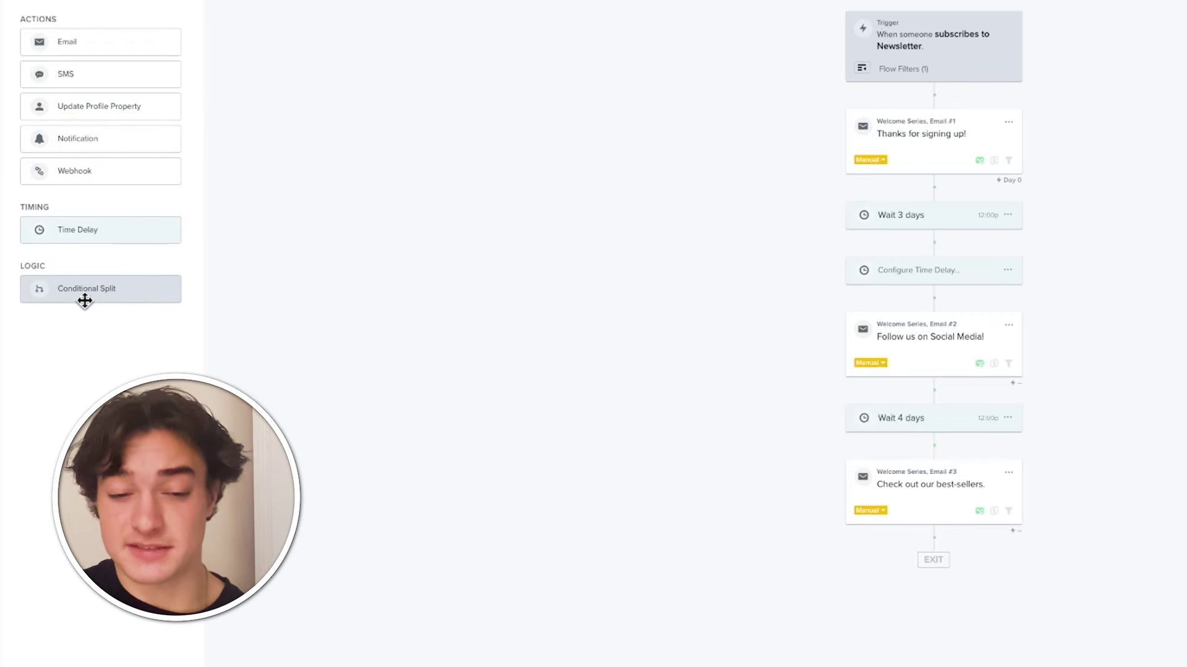
- Add a conditional split after the trigger using a 50% random sample
drag(80, 294, 897, 109)
click(133, 216)
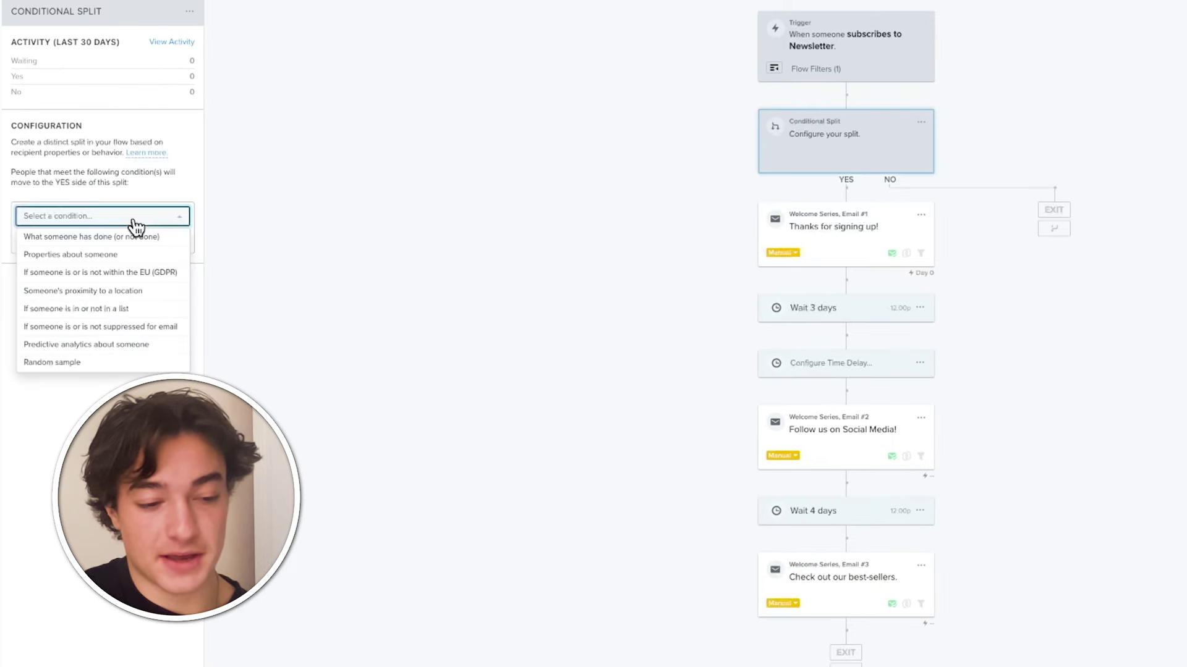
click(99, 364)
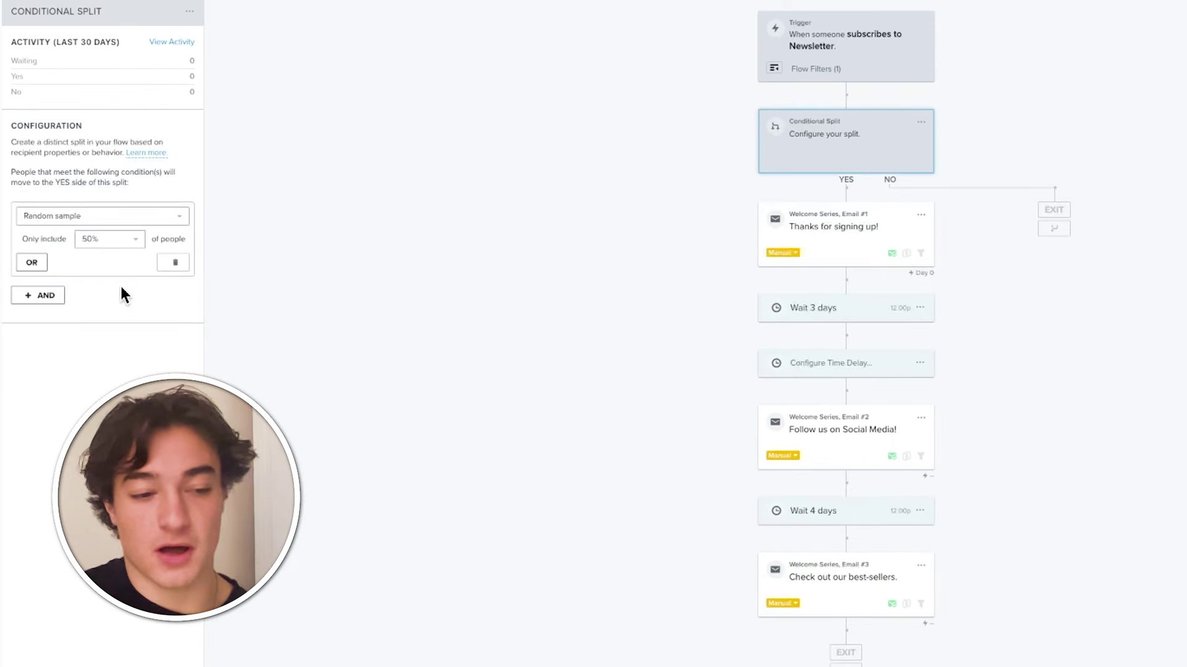
click(779, 652)
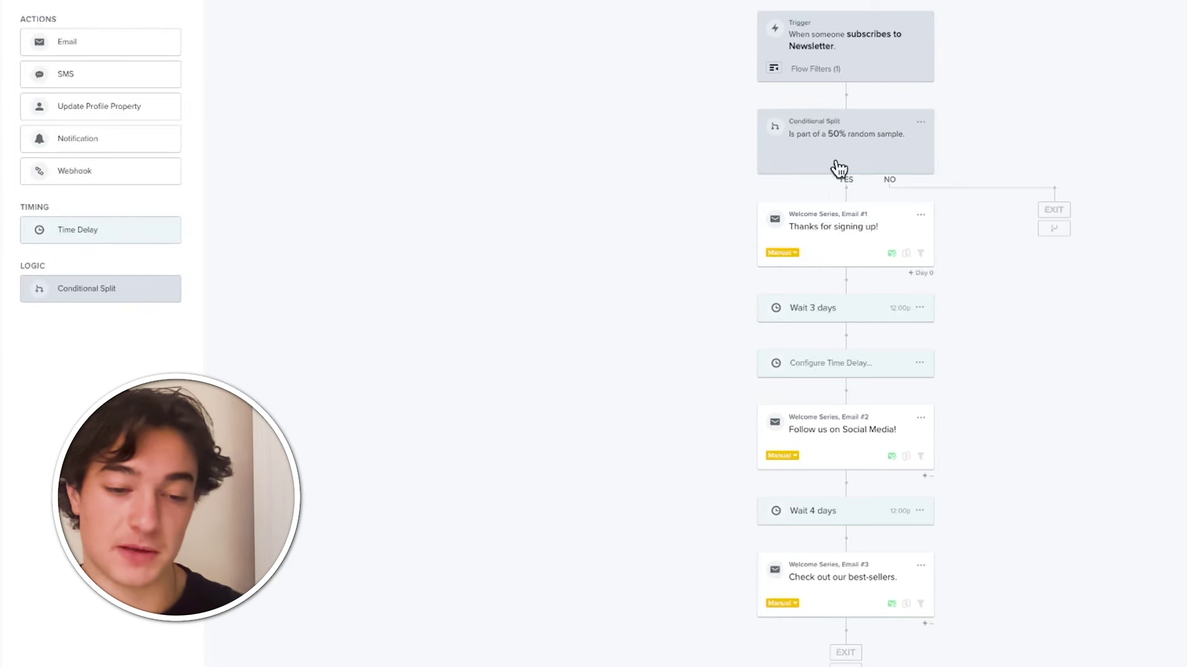
- Clone Email #1 onto the NO branch and rejoin it below Email #1
click(930, 225)
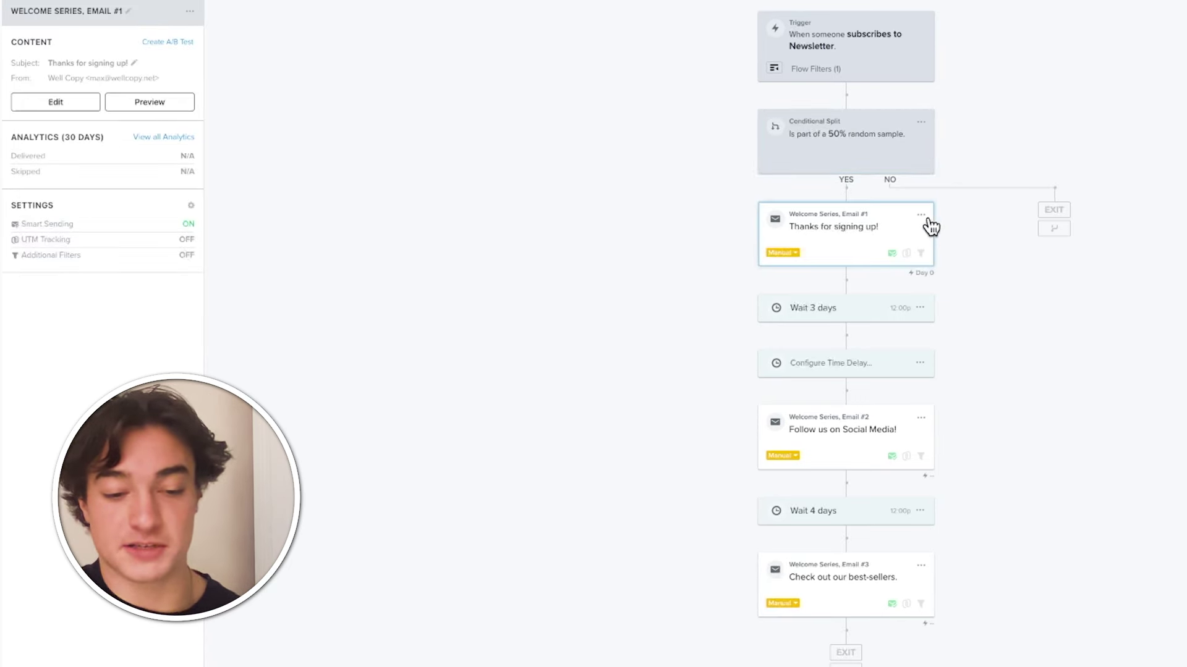
click(927, 222)
click(921, 218)
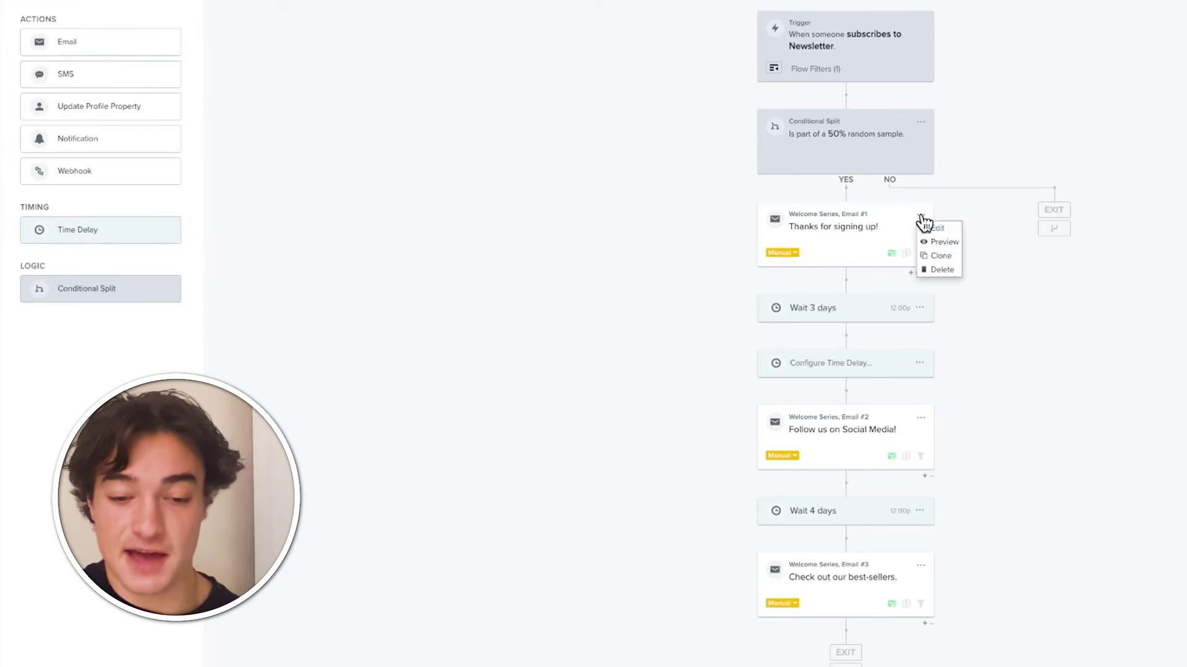
click(943, 255)
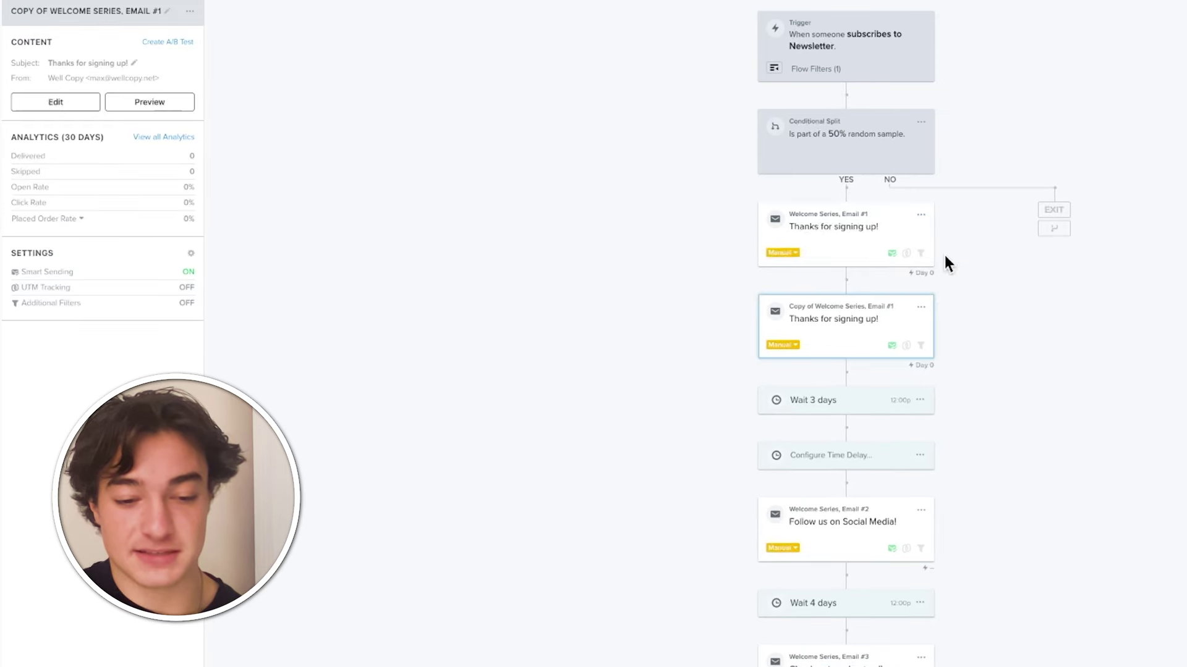
mouse_move(834, 331)
mouse_down()
mouse_move(1007, 259)
mouse_move(1050, 183)
mouse_move(1050, 196)
mouse_up()
drag(1041, 322, 821, 287)
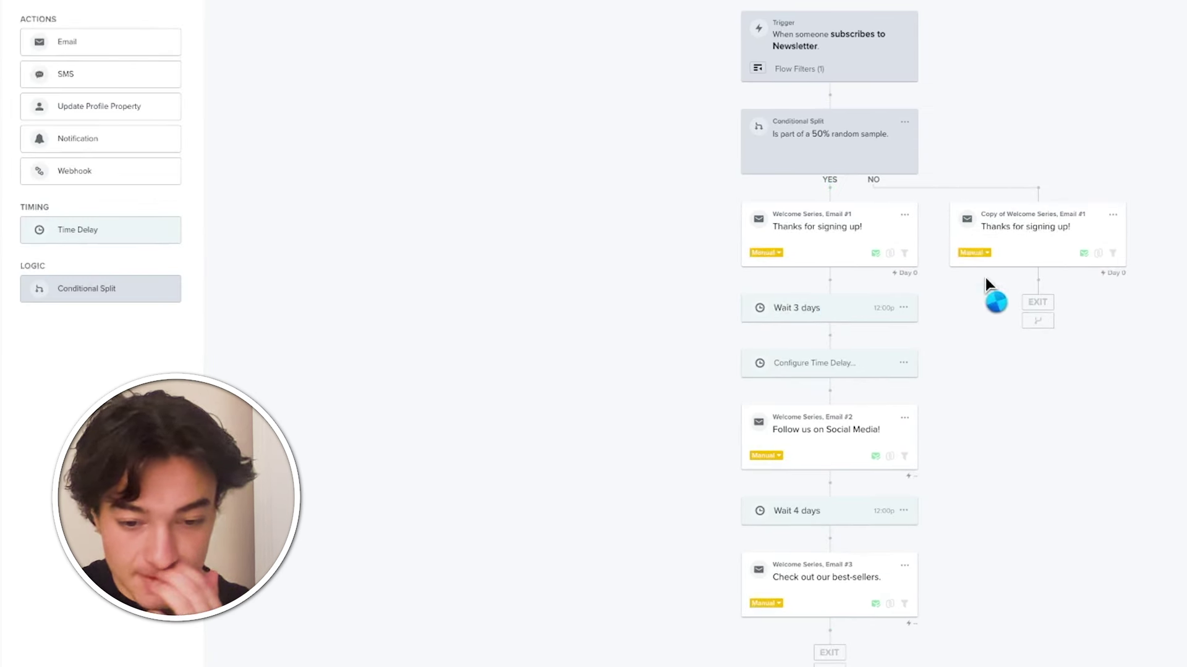
- Change the copied email's subject line to 'Check us out on Insta!'
click(1054, 262)
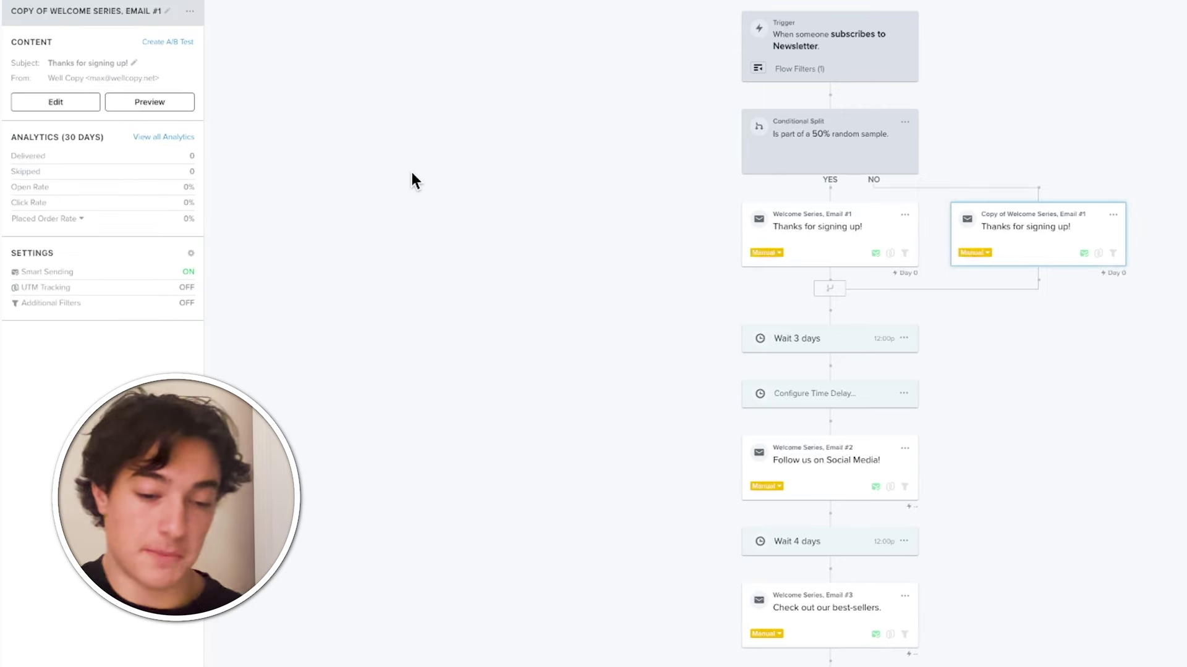
click(96, 64)
key(ctrl+a)
text(T)
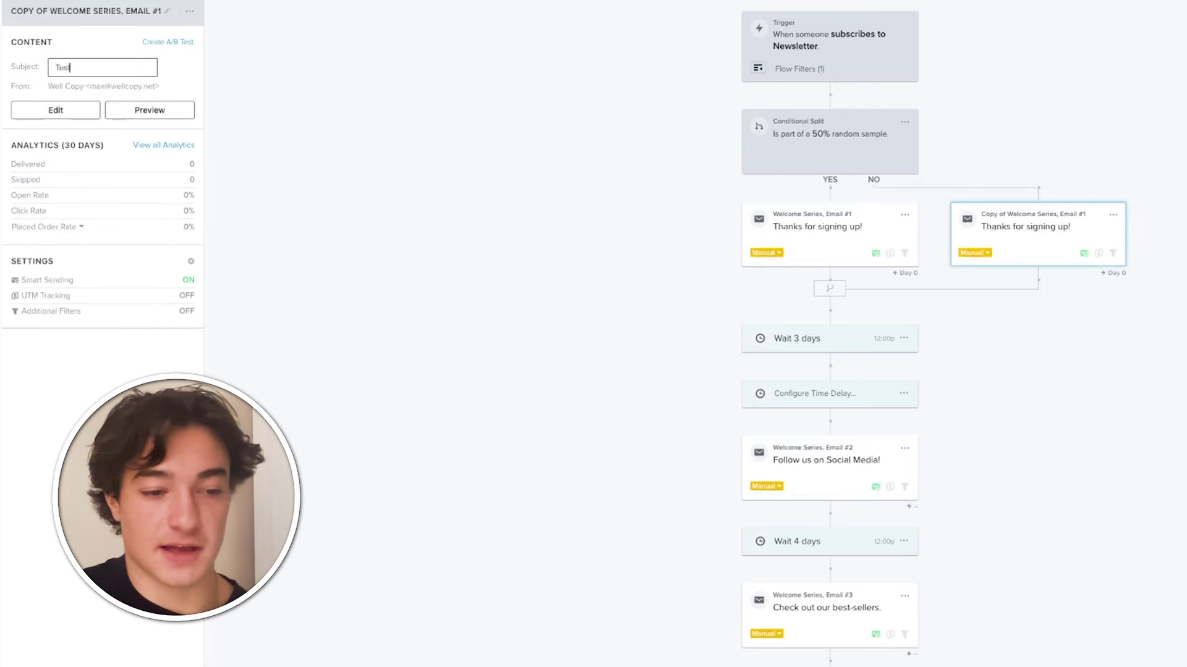
text(est Test!)
key(ctrl+a)
text(Check us out on Insta!)
key(Return)
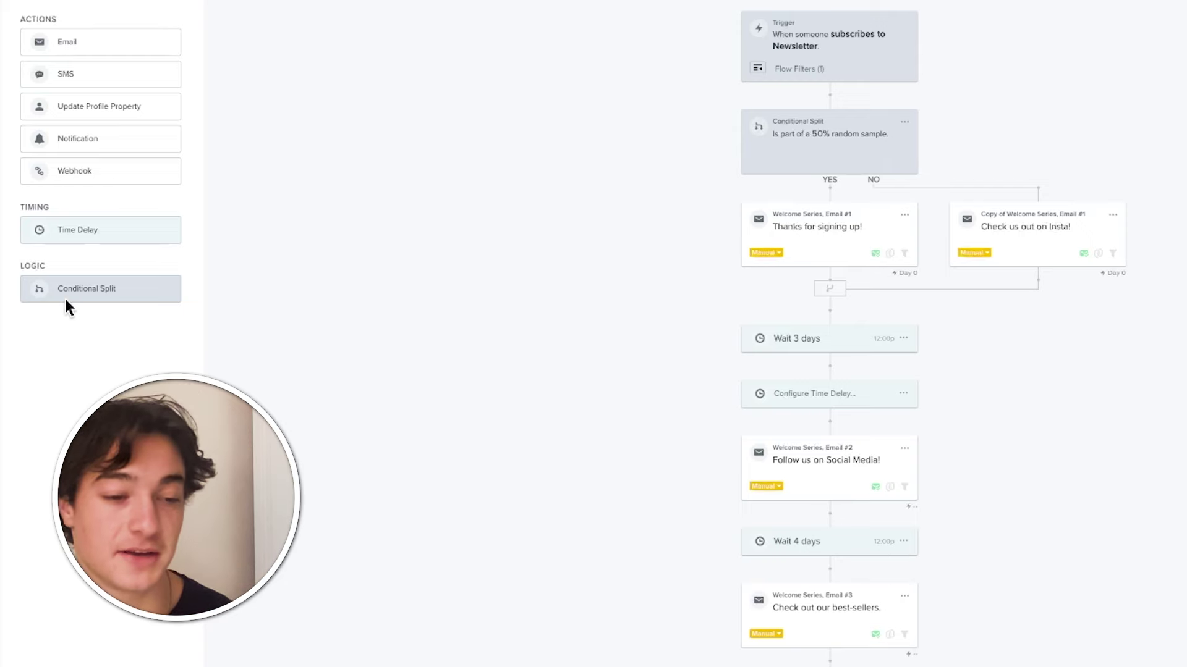
- Add a conditional split before Email #2 on whether someone has Placed Order
drag(68, 301, 803, 429)
click(99, 230)
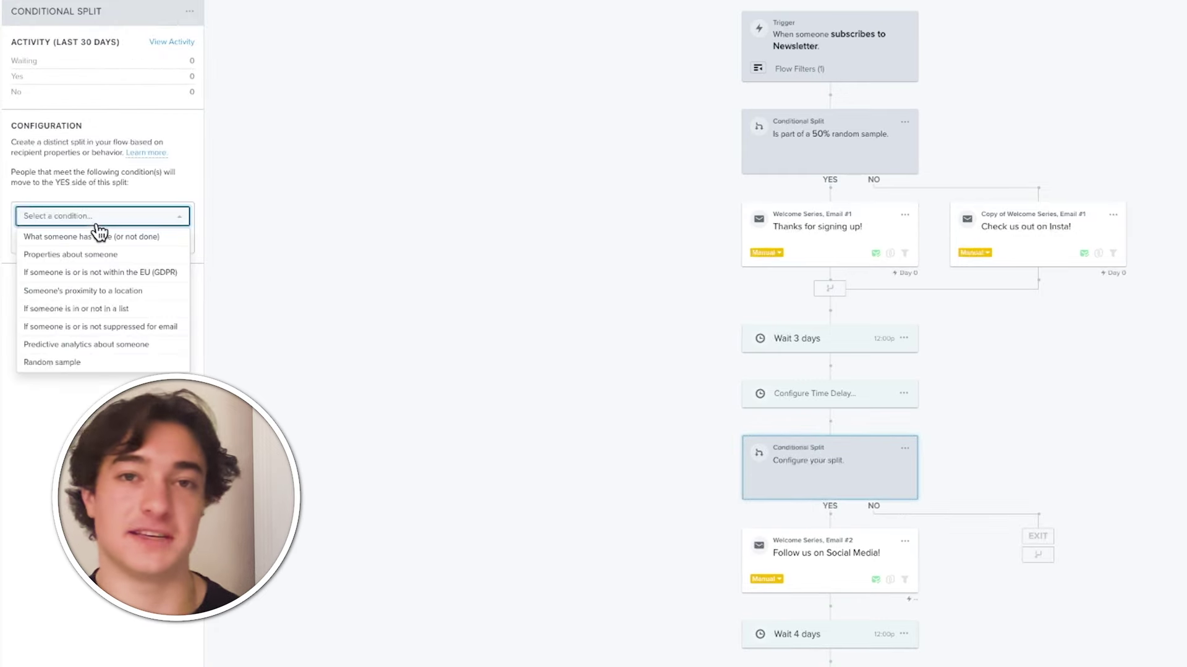
click(110, 237)
click(112, 240)
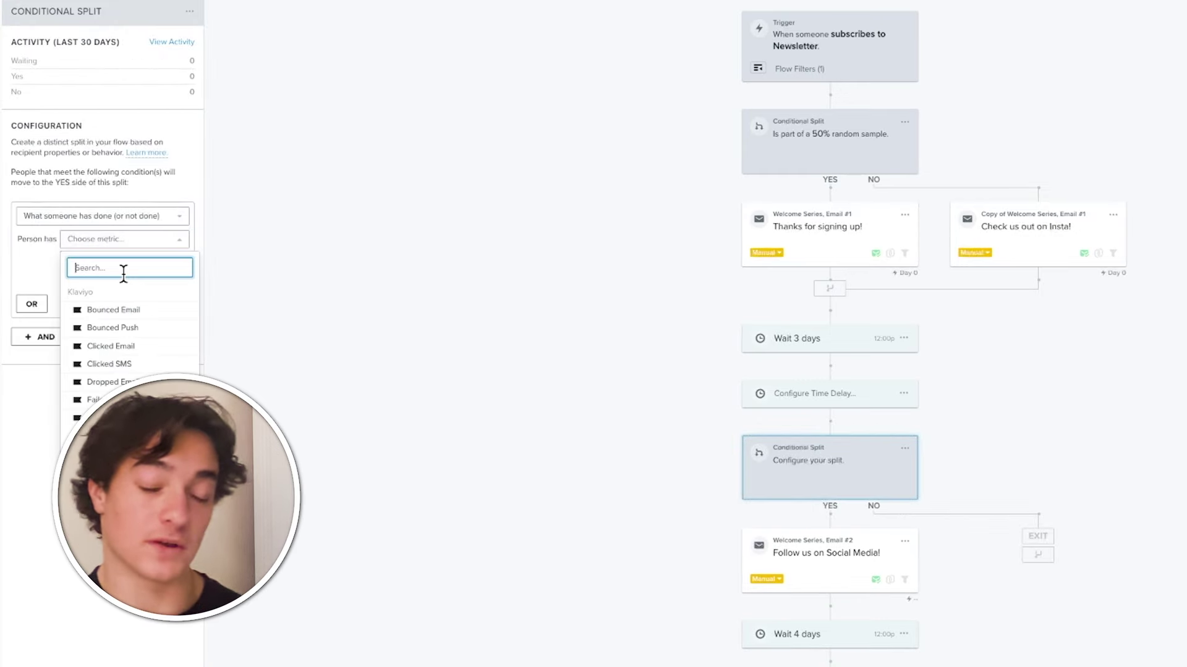
text(placed)
click(108, 300)
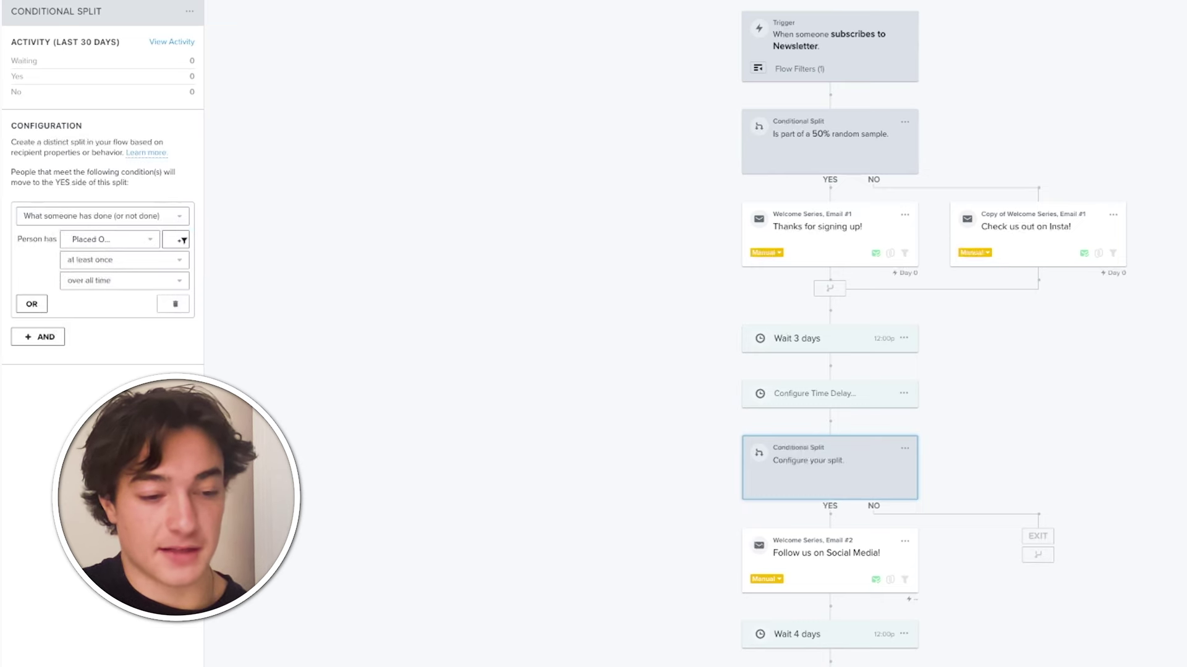
click(688, 594)
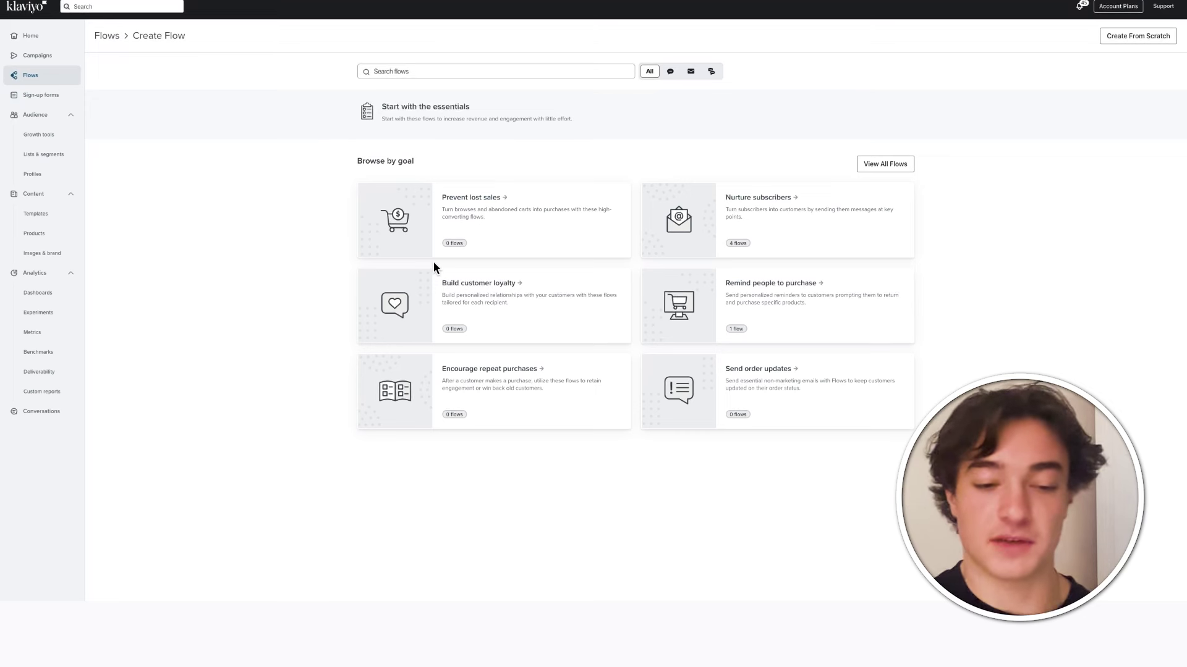
- Go back to the Flows list, now showing the Welcome Series – Standard flow
key(alt+Left)
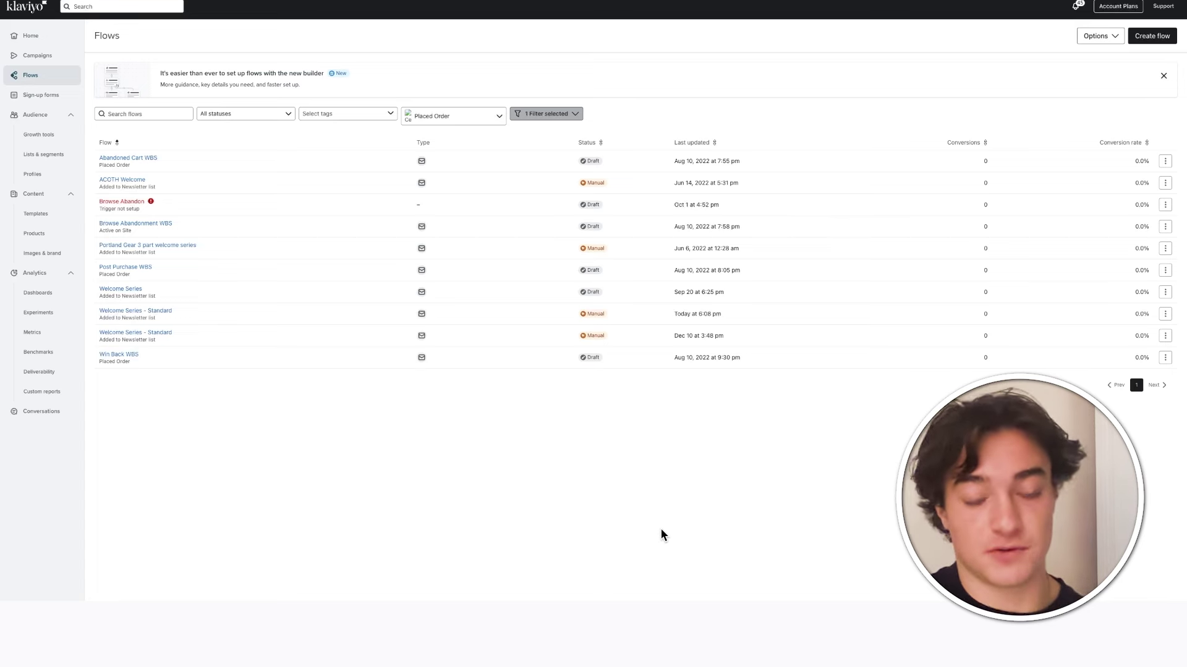
- Start creating a new flow from the Flows page
click(1153, 37)
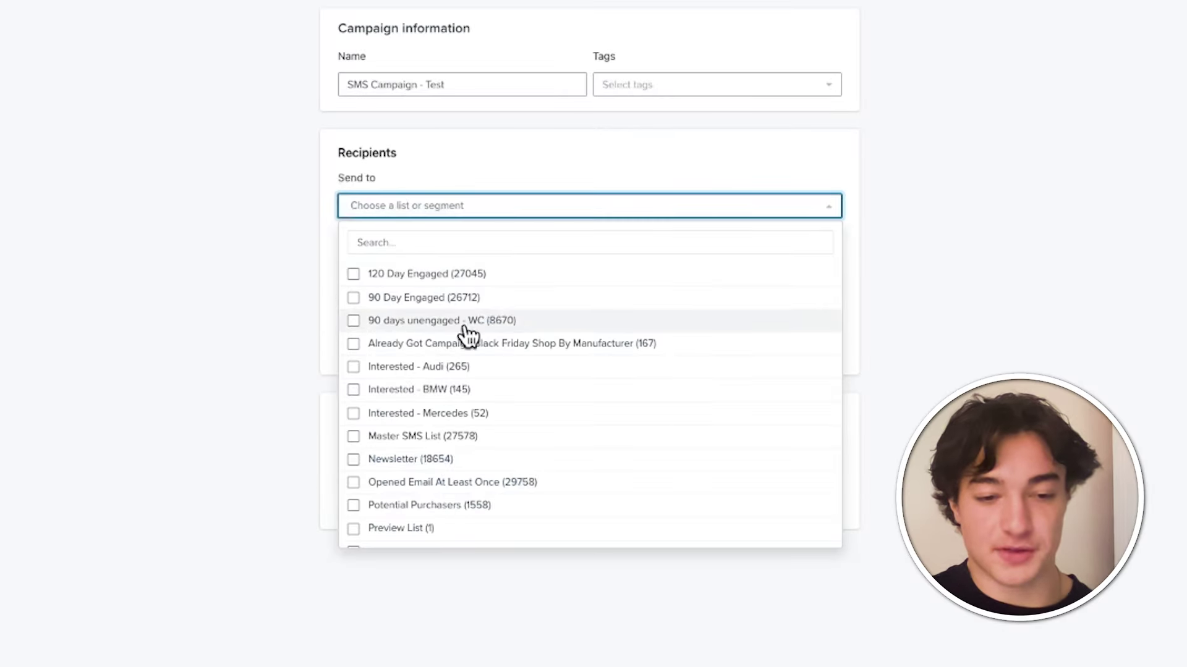
- Send the SMS campaign to SMS Marketing List (12235)
scroll(430, 433, down, 5)
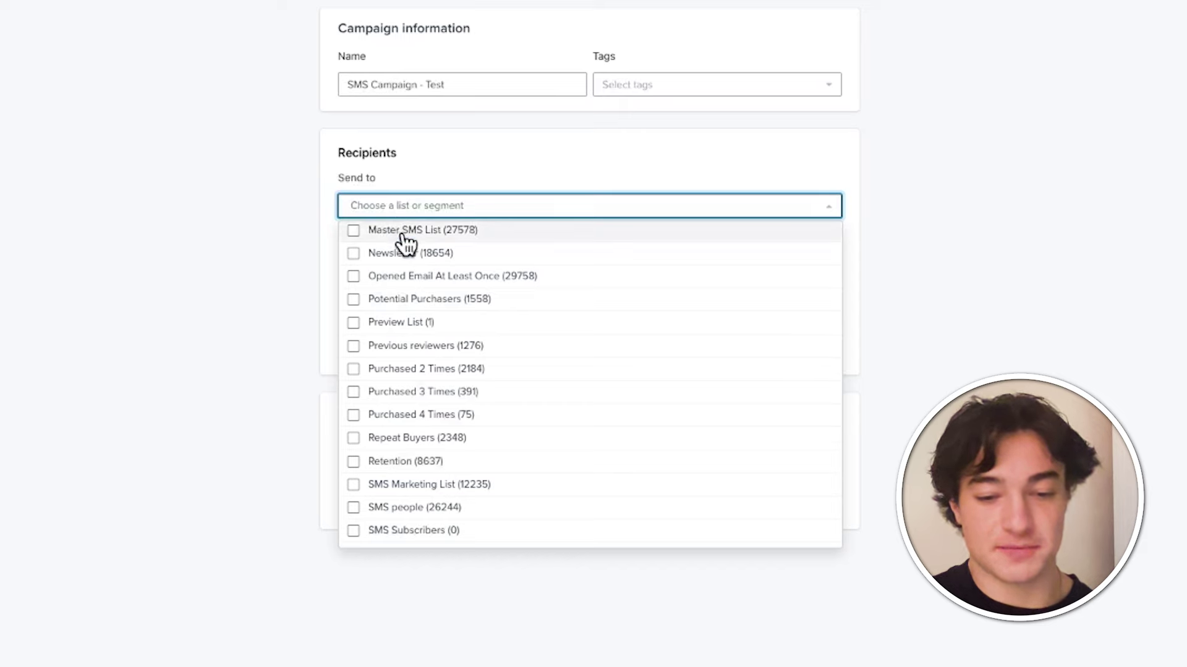
click(466, 486)
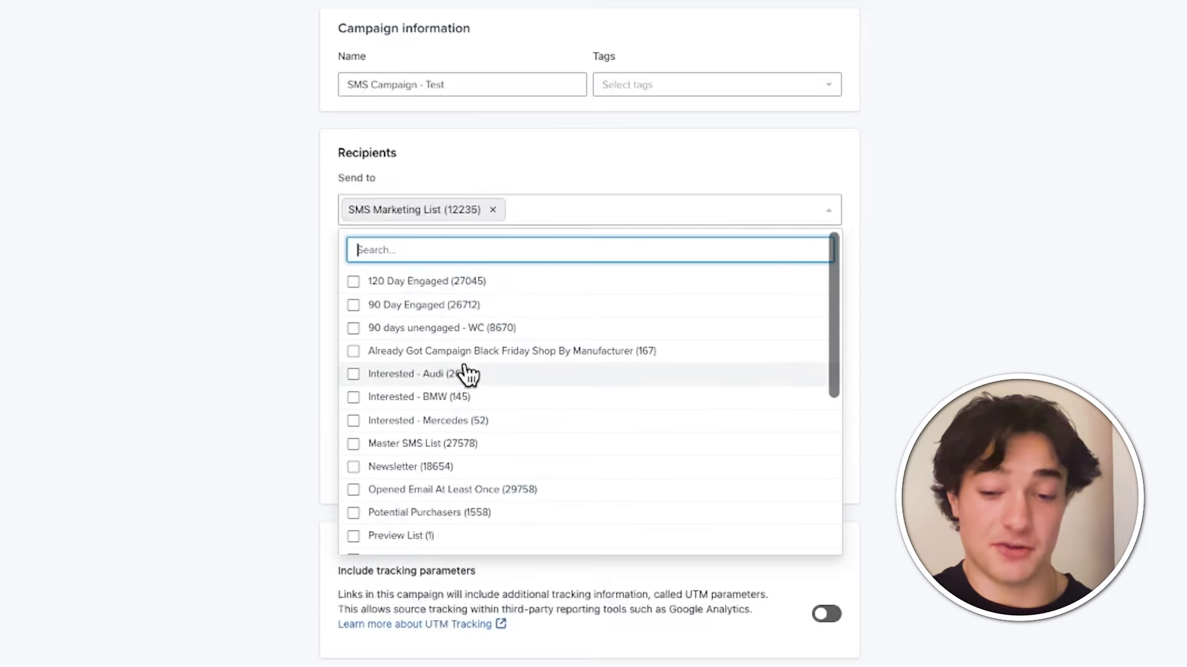
click(236, 228)
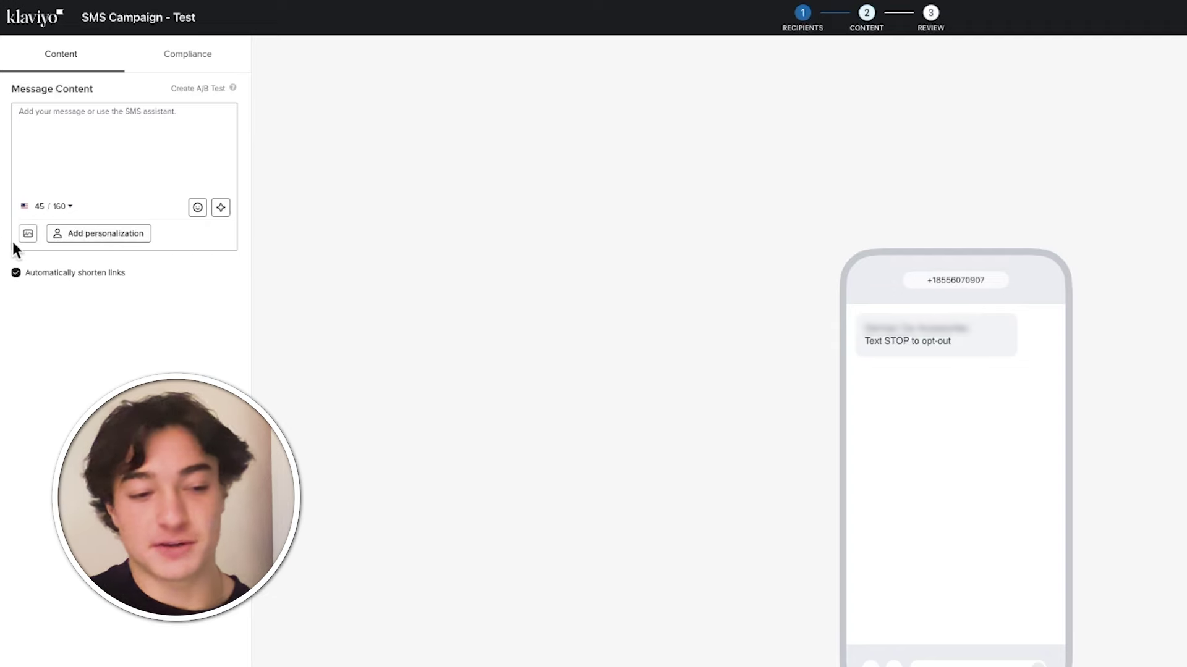
- Write the 'NEW pieces just came in… Shop Now' SMS with a line break after the link
click(100, 124)
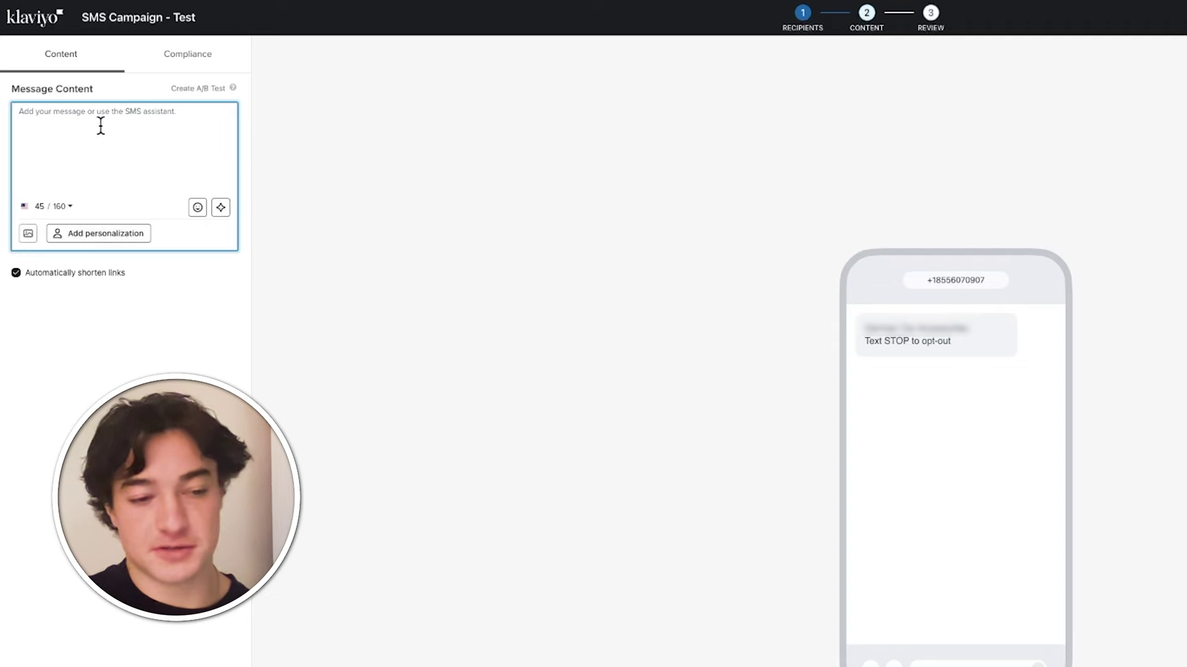
text(Hello)
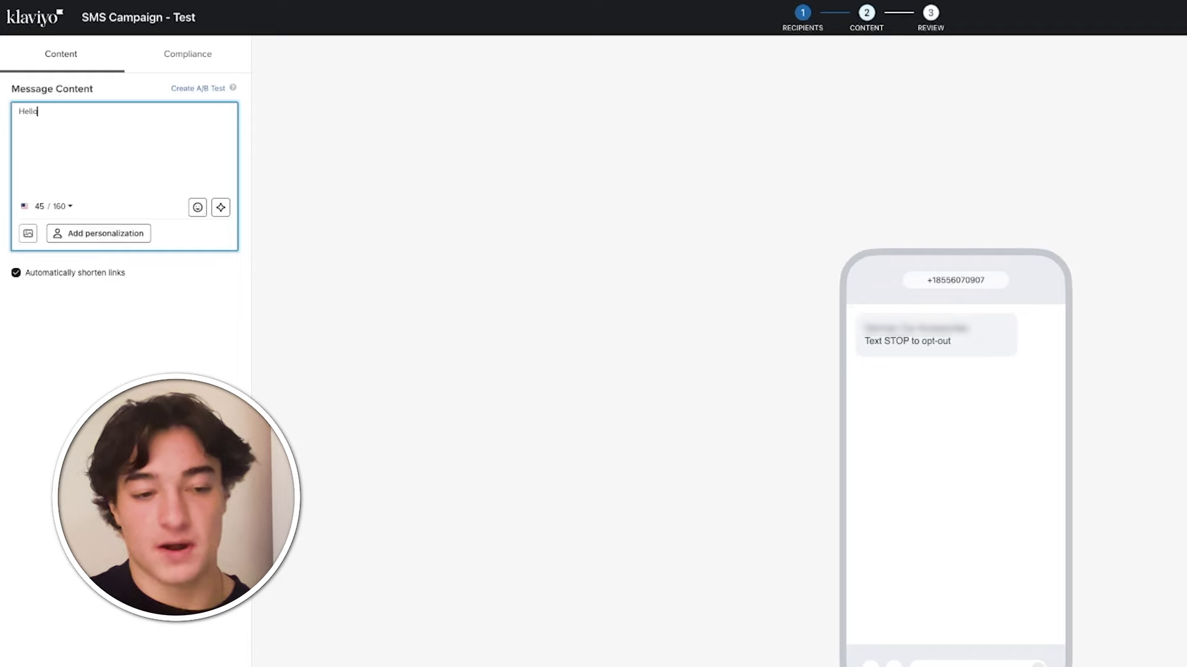
key(BackSpace)
key(BackSpace)
key(BackSpace)
key(BackSpace)
key(BackSpace)
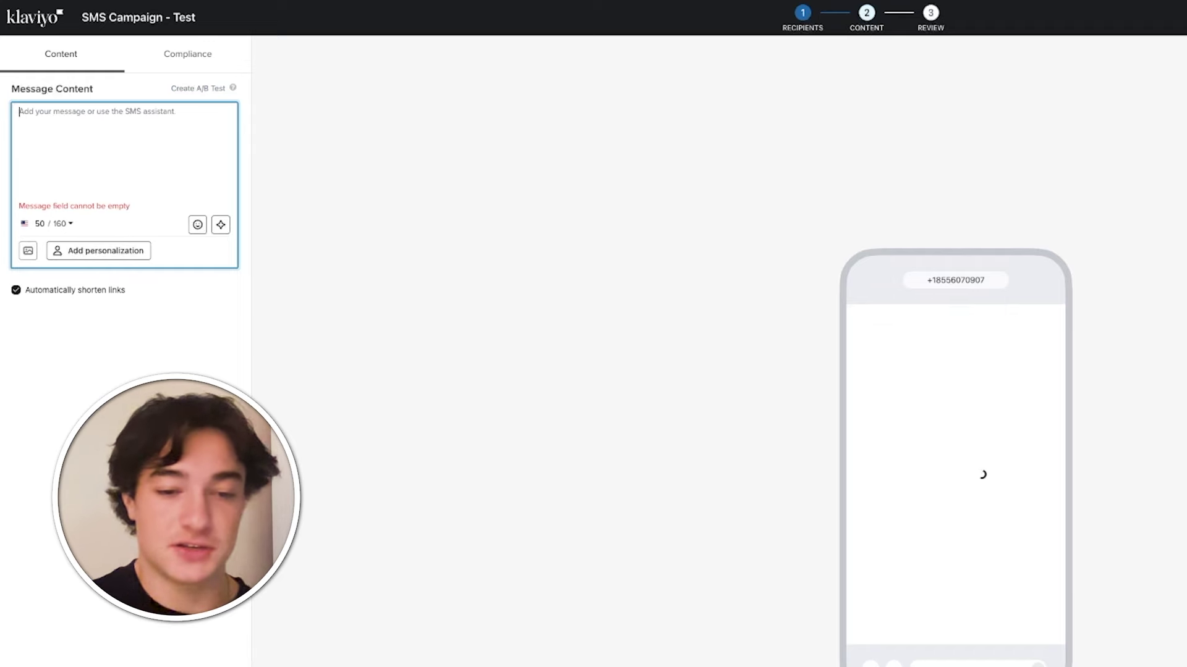
text(NEW)
text(pieces just came in, right on time for the holidays! Hurry and get yours.  Shop Now: nike.com)
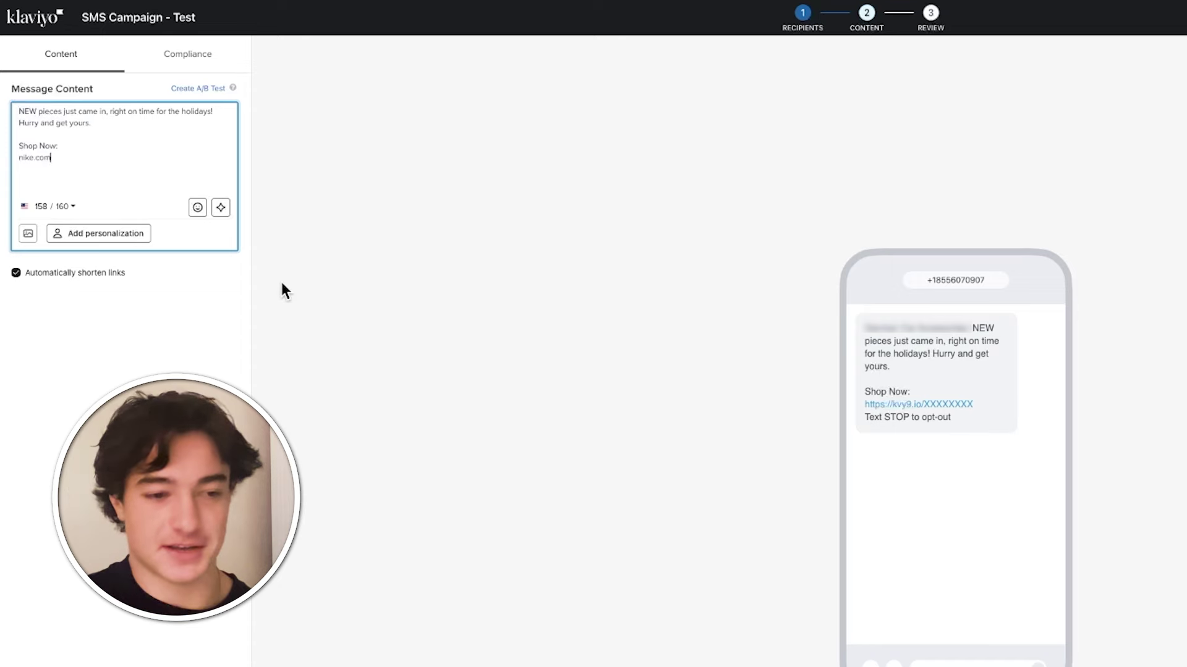
key(Return)
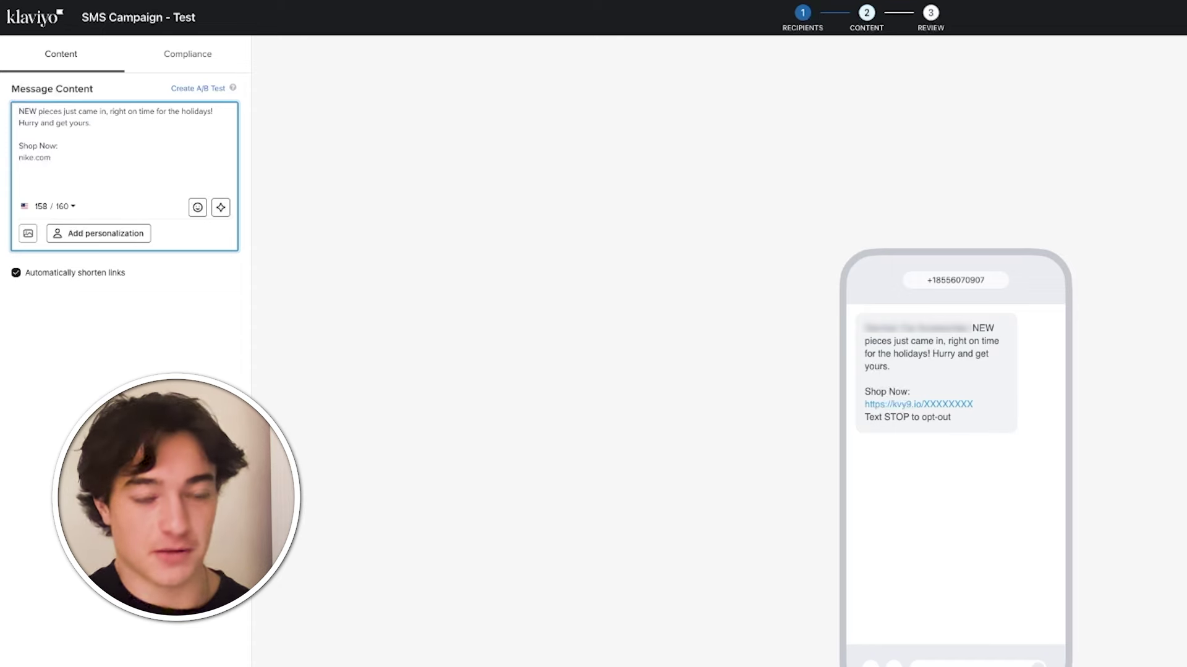
click(63, 361)
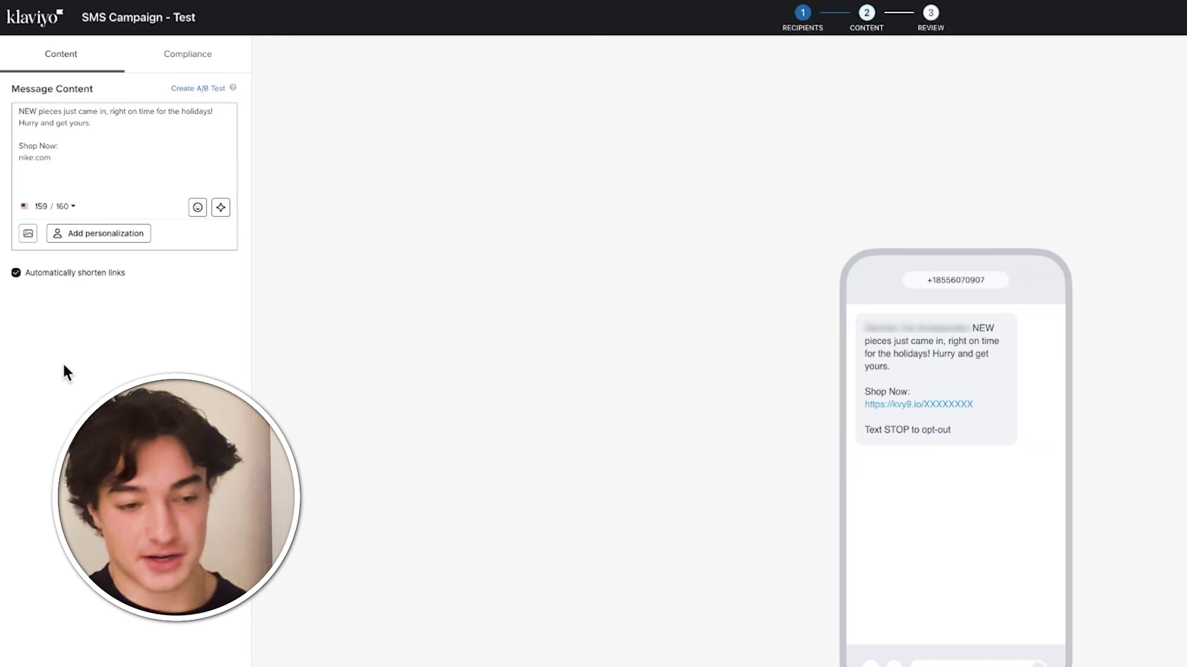
text(today)
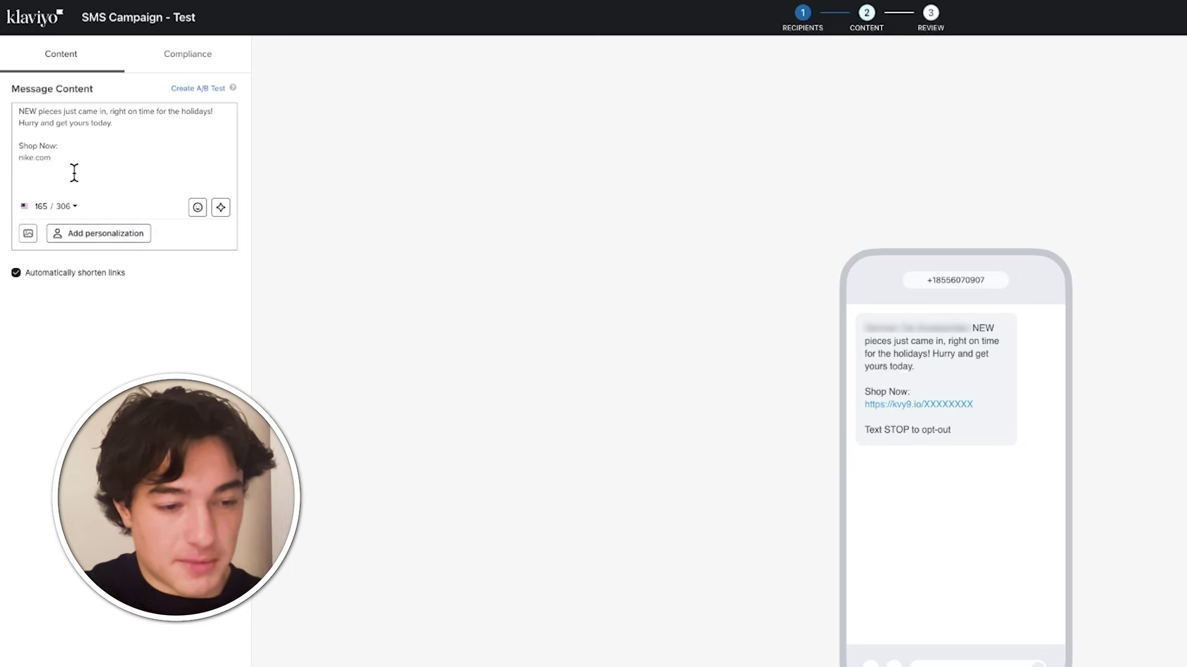
drag(90, 123, 110, 126)
key(BackSpace)
key(BackSpace)
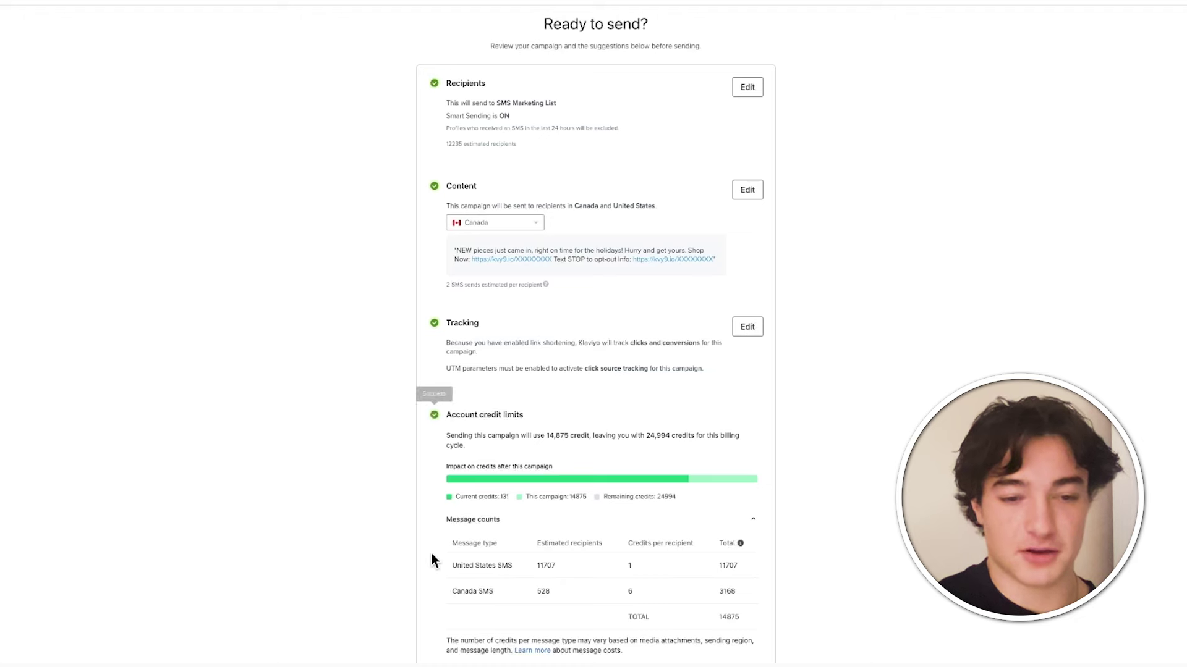
- Preview the United States version of the SMS in the review's Content section
scroll(431, 554, down, 1)
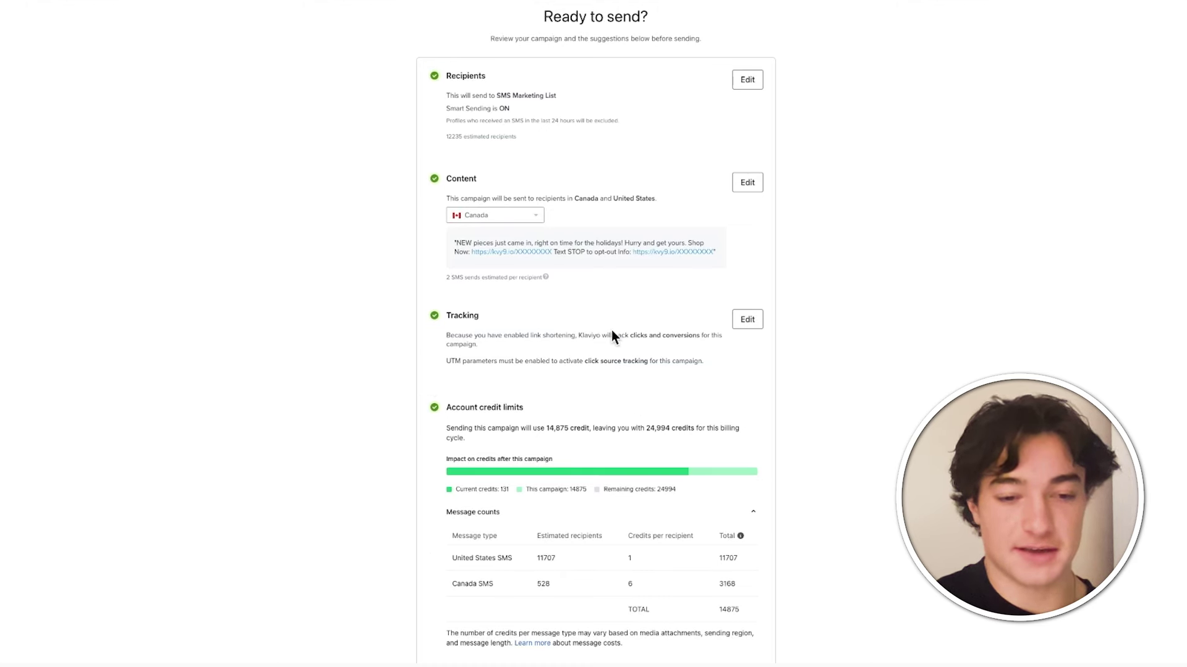
click(527, 218)
click(484, 248)
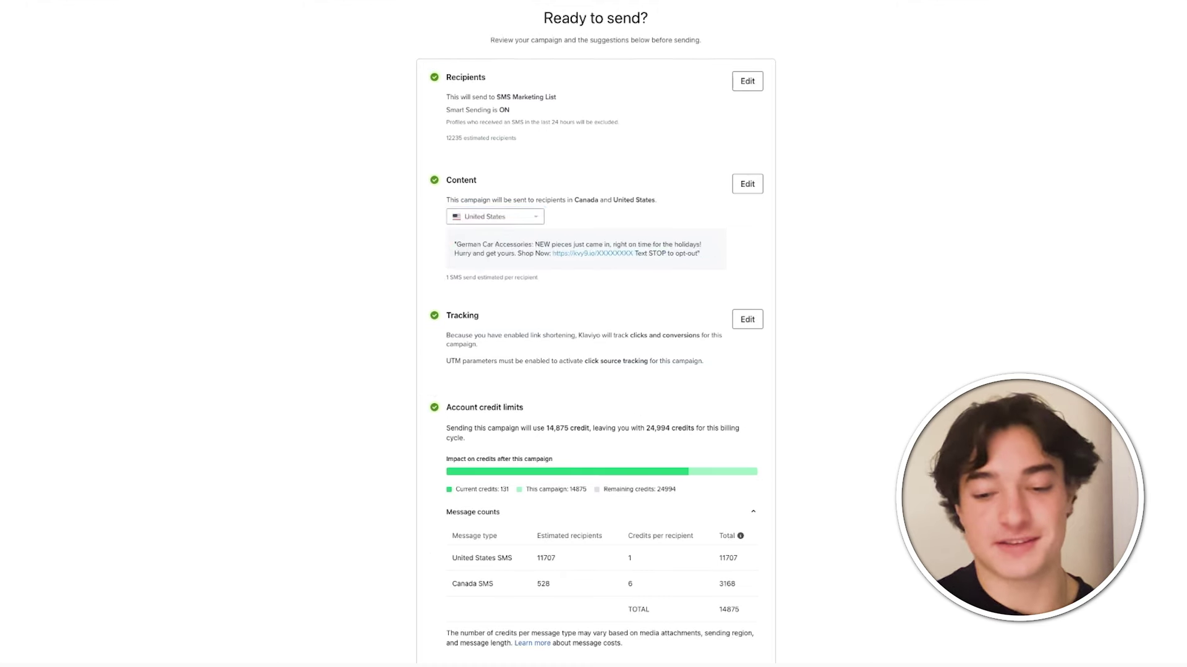